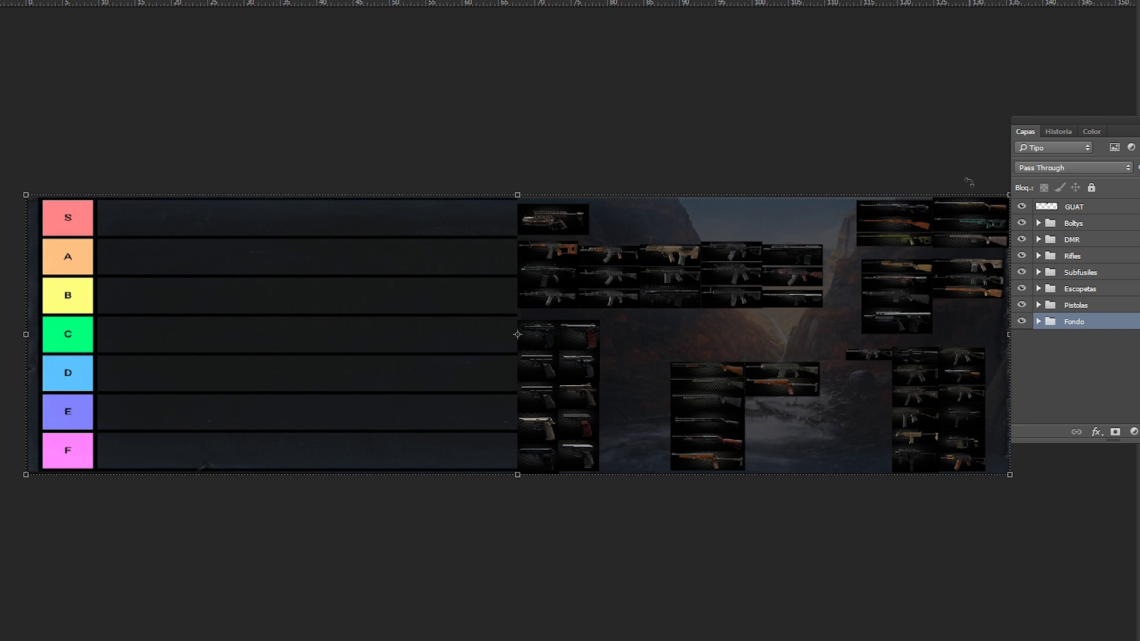
Examine the unranked weapon images by going through the Pistolas, Escopetas, Subfusiles, Rifles, DMR and Boltys groups and the GUAT layer
scroll(651, 283, up, 4)
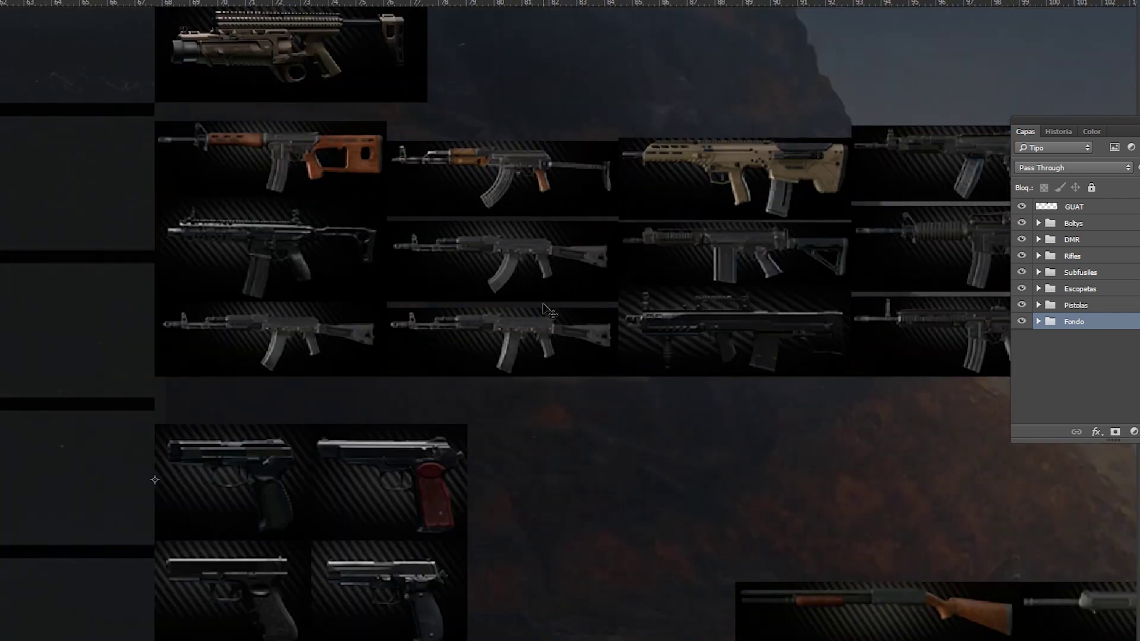
scroll(505, 276, down, 4)
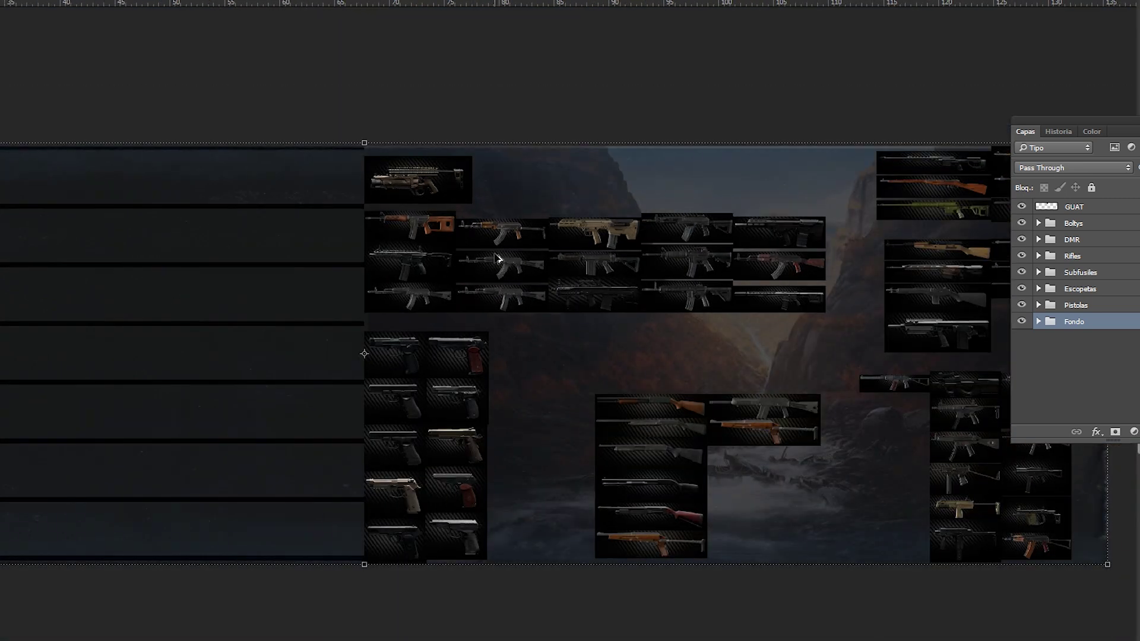
scroll(503, 274, down, 1)
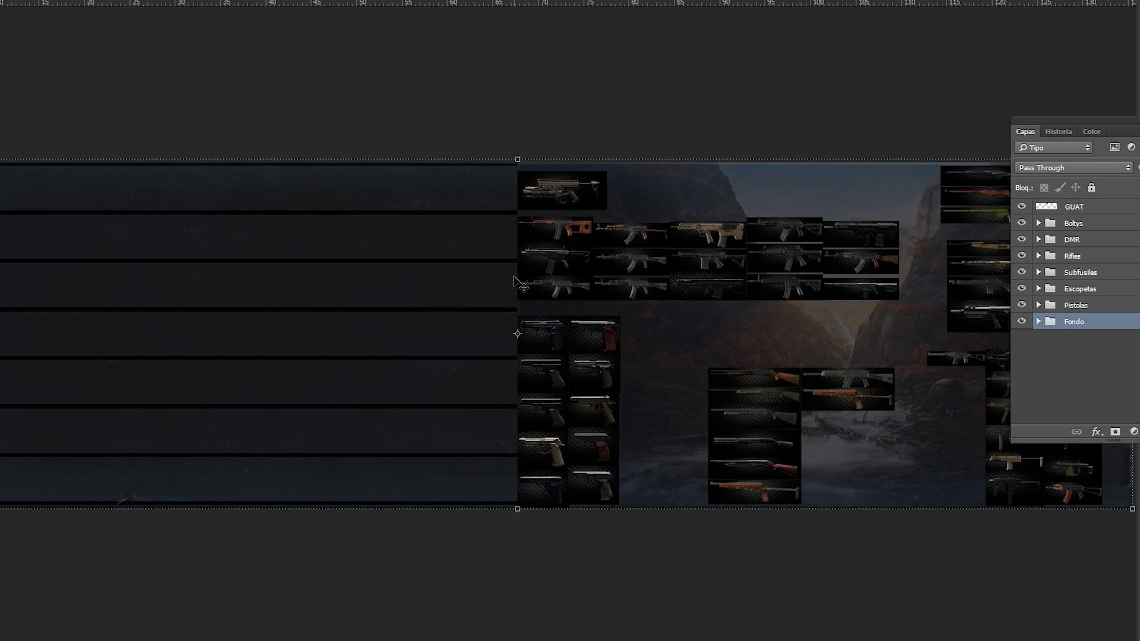
scroll(617, 316, up, 1)
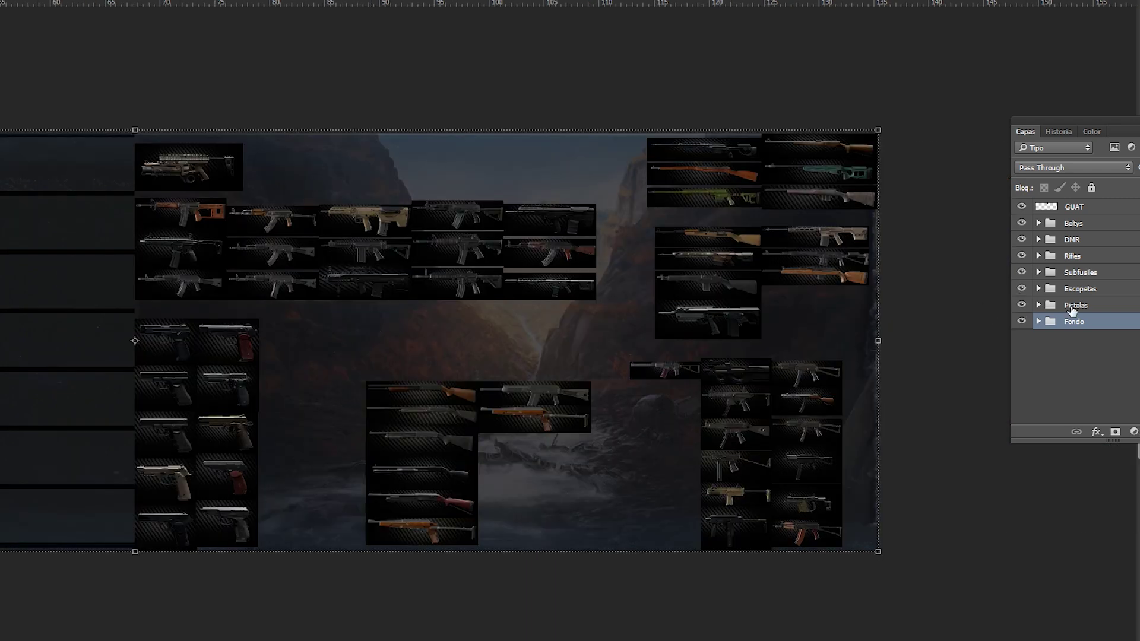
click(1068, 305)
click(1078, 289)
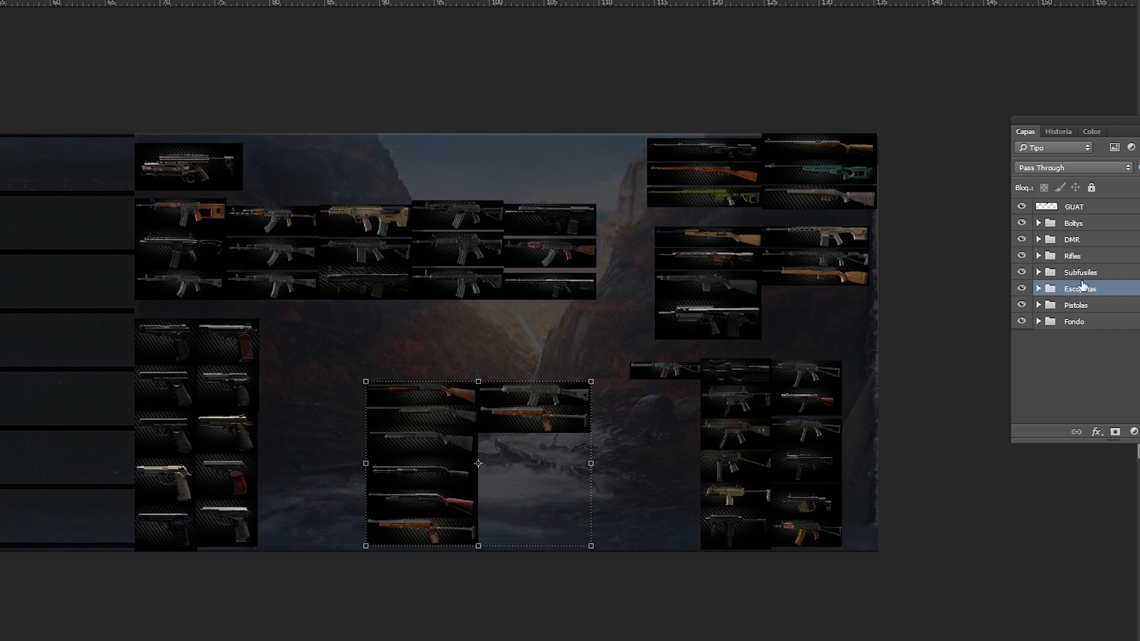
click(1081, 273)
click(1078, 256)
click(1079, 240)
click(1078, 224)
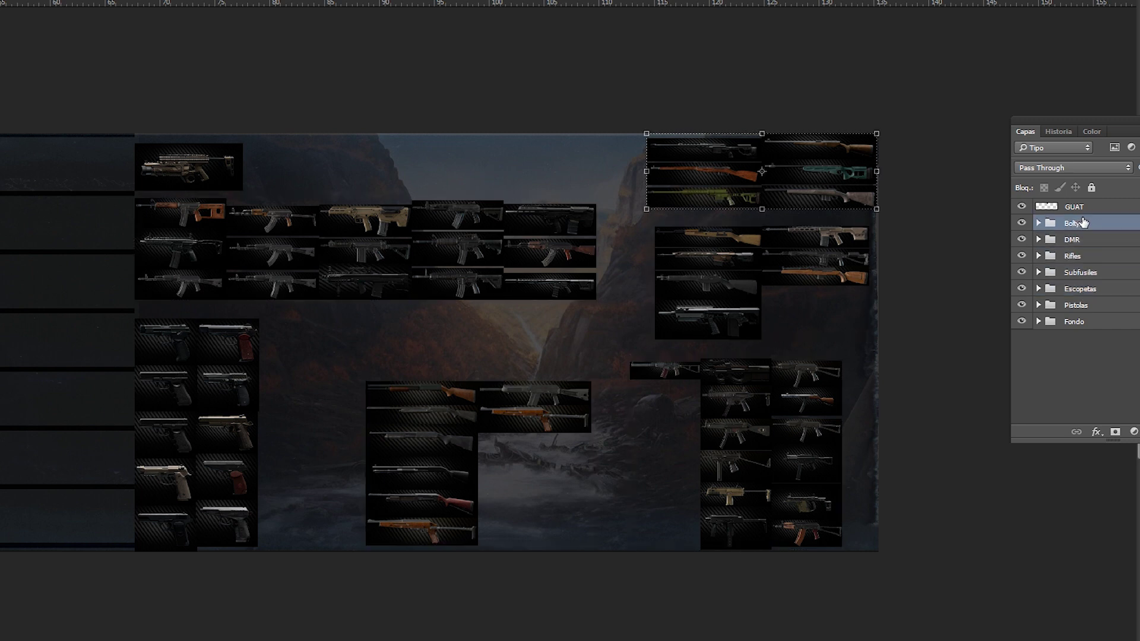
click(1082, 208)
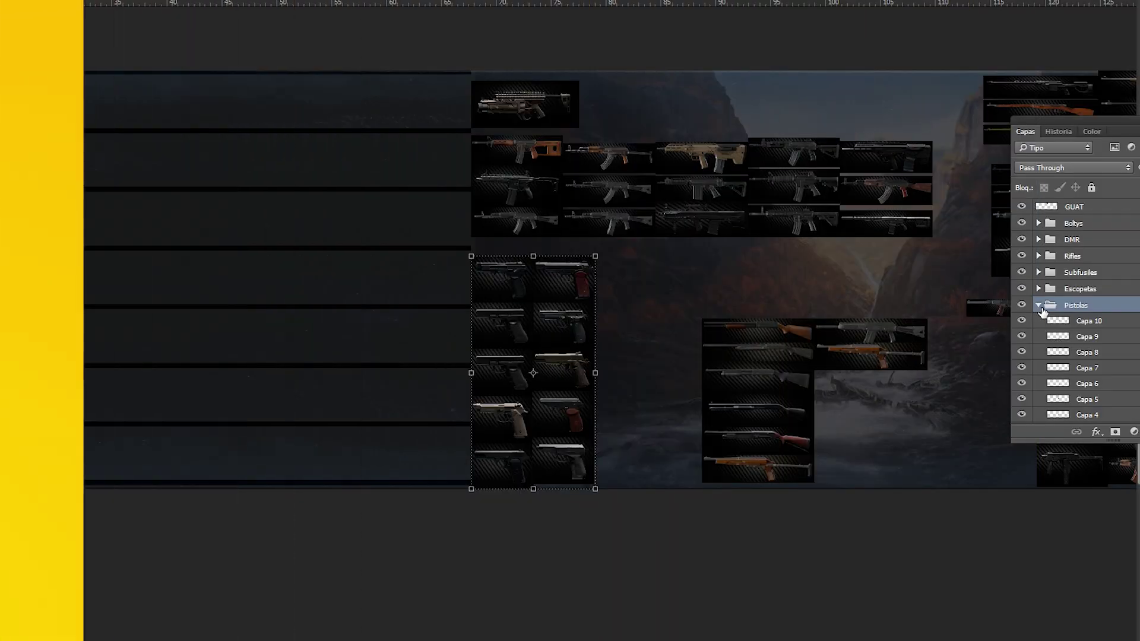
Expand the Pistolas group and move the Capa 1 pistol into the first place of tier row F
click(1040, 314)
click(1099, 400)
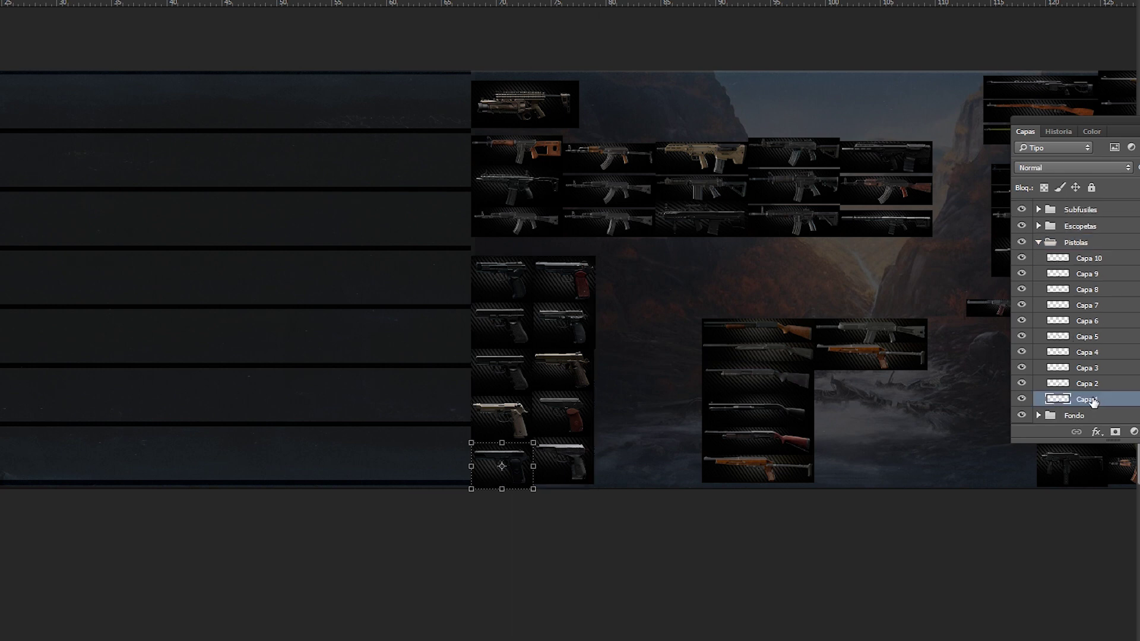
scroll(451, 482, up, 5)
scroll(609, 457, down, 6)
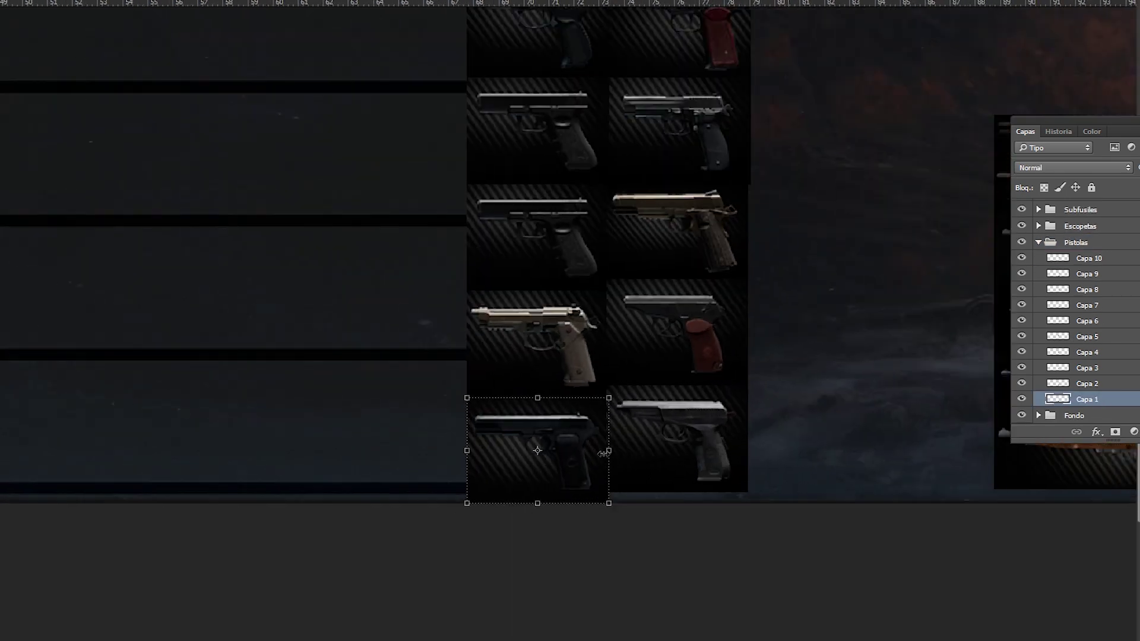
scroll(563, 462, down, 1)
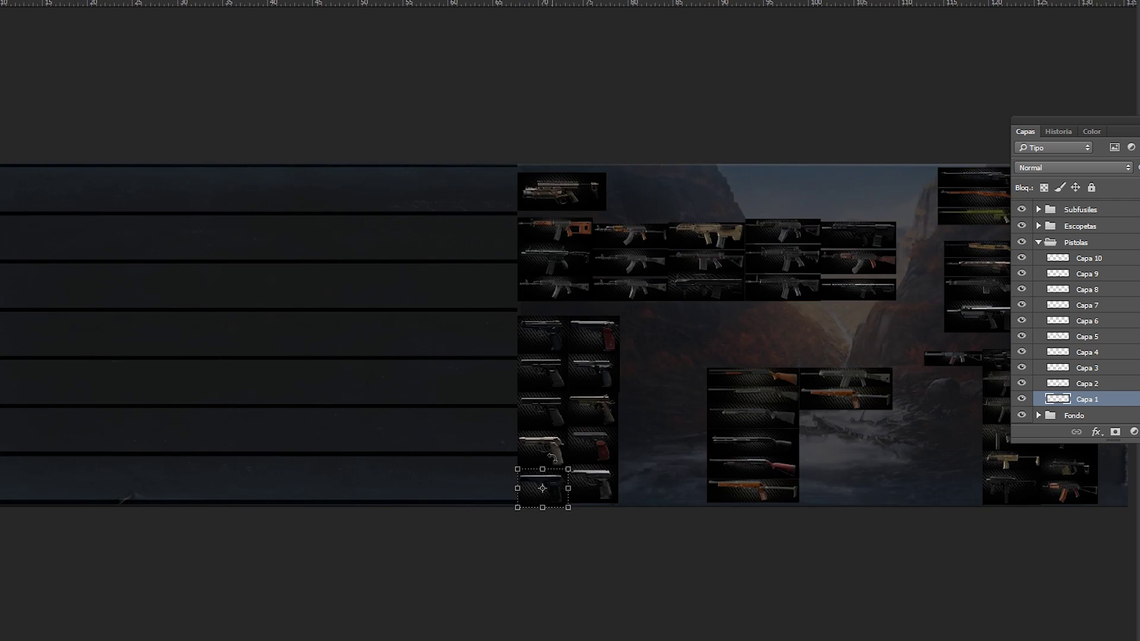
scroll(544, 469, up, 1)
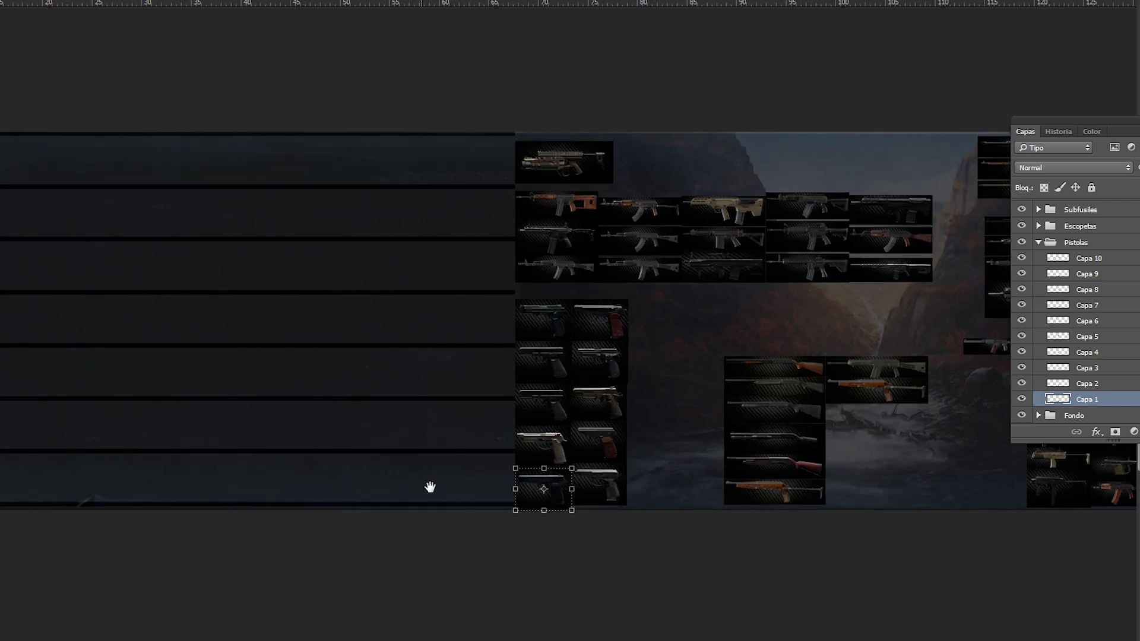
drag(430, 483, 534, 480)
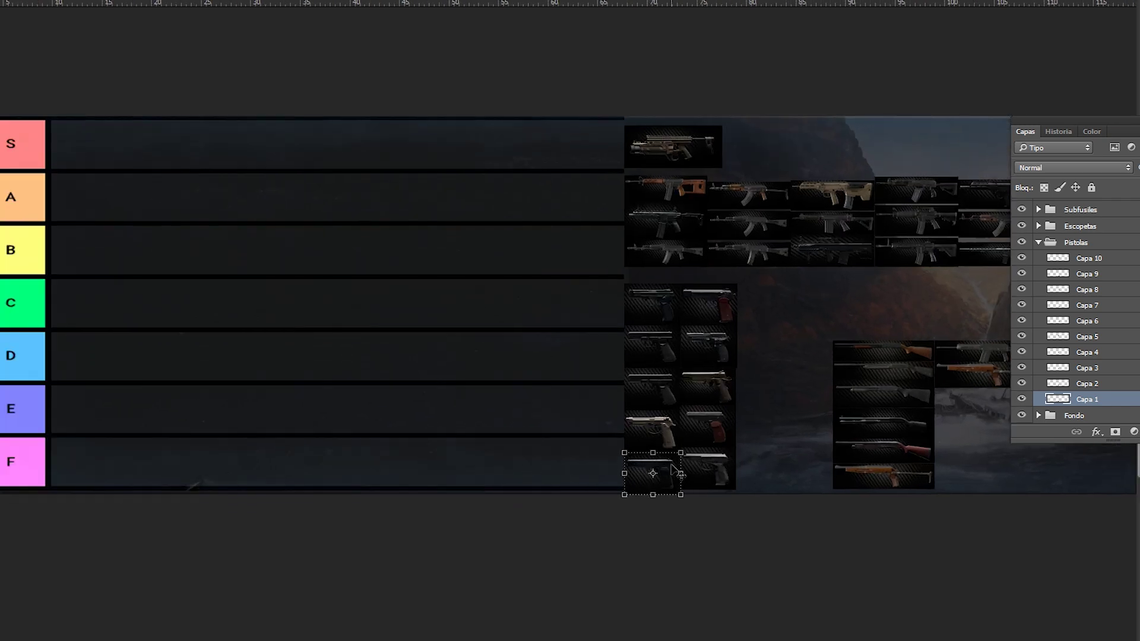
drag(676, 470, 198, 461)
scroll(51, 475, up, 3)
scroll(291, 446, down, 5)
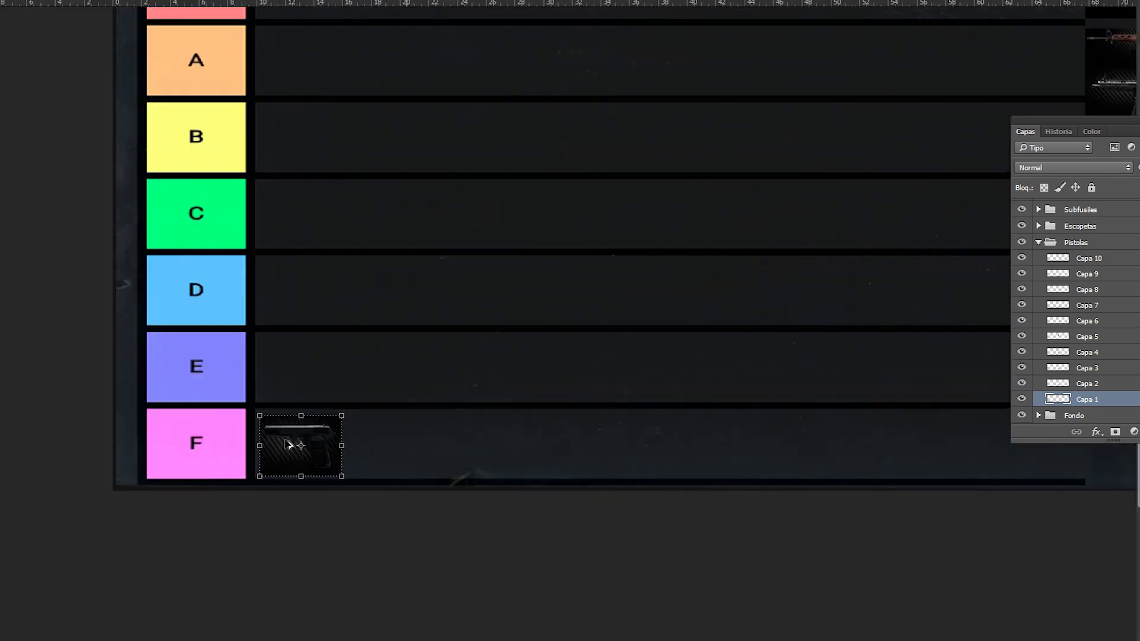
Move the Capa 2 pistol into the first place of tier row D
drag(606, 453, 184, 441)
click(454, 396)
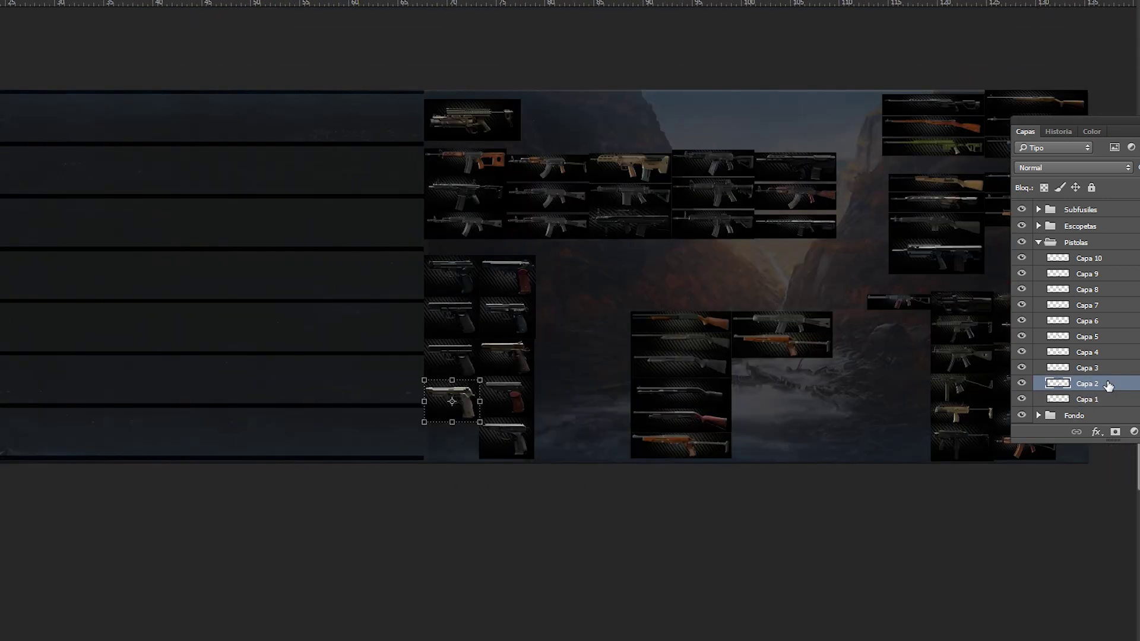
scroll(454, 415, up, 2)
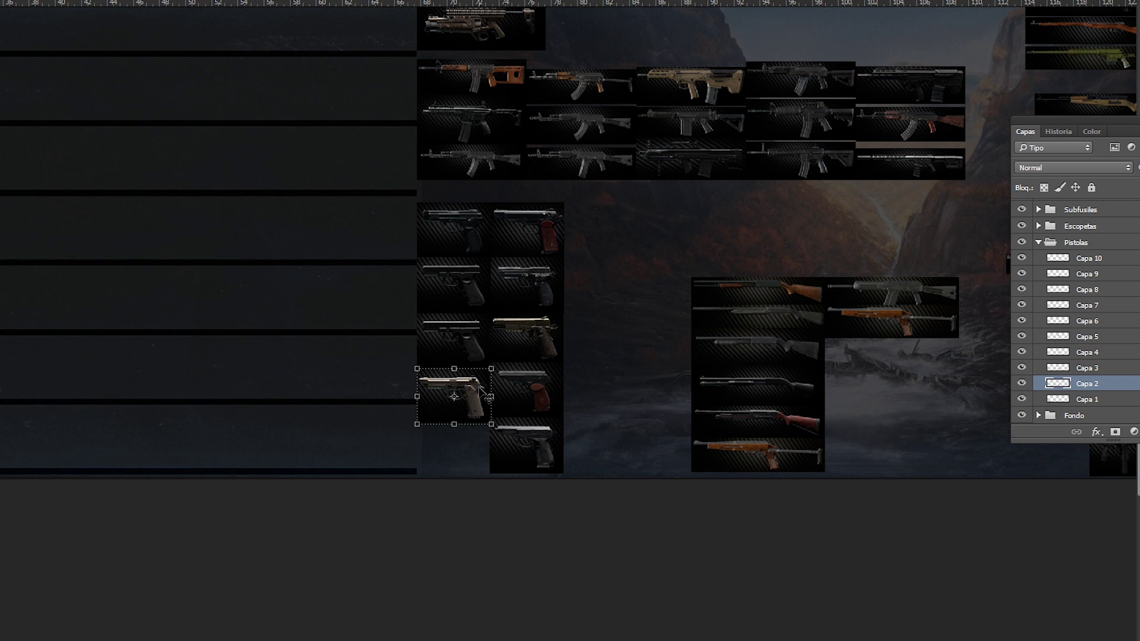
scroll(472, 389, down, 1)
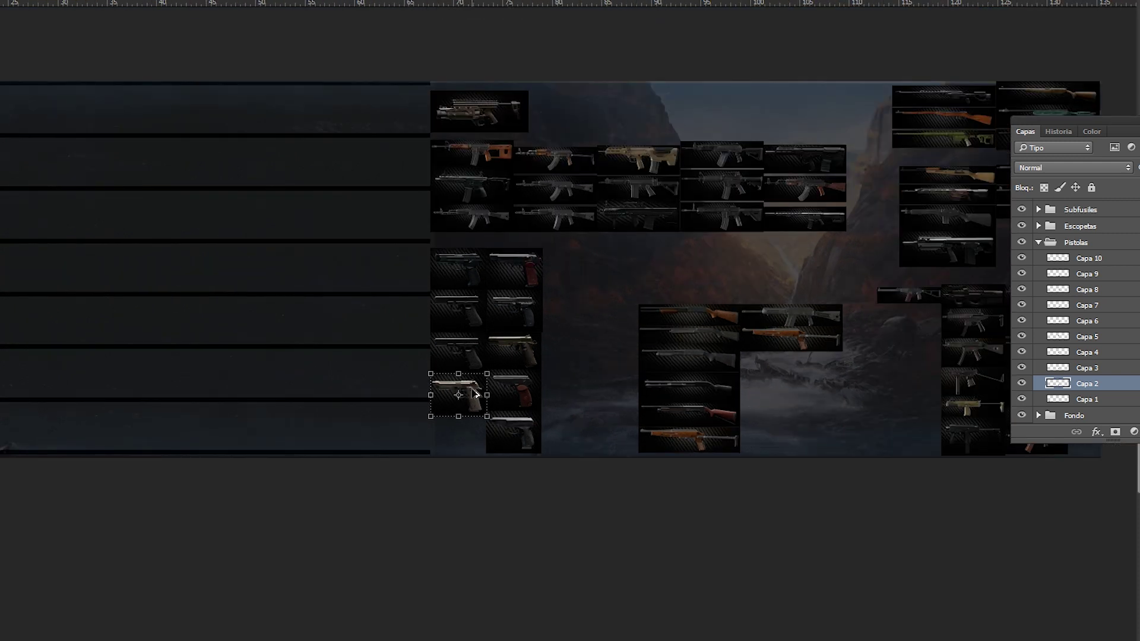
drag(477, 389, 366, 368)
drag(264, 429, 633, 428)
drag(731, 387, 279, 320)
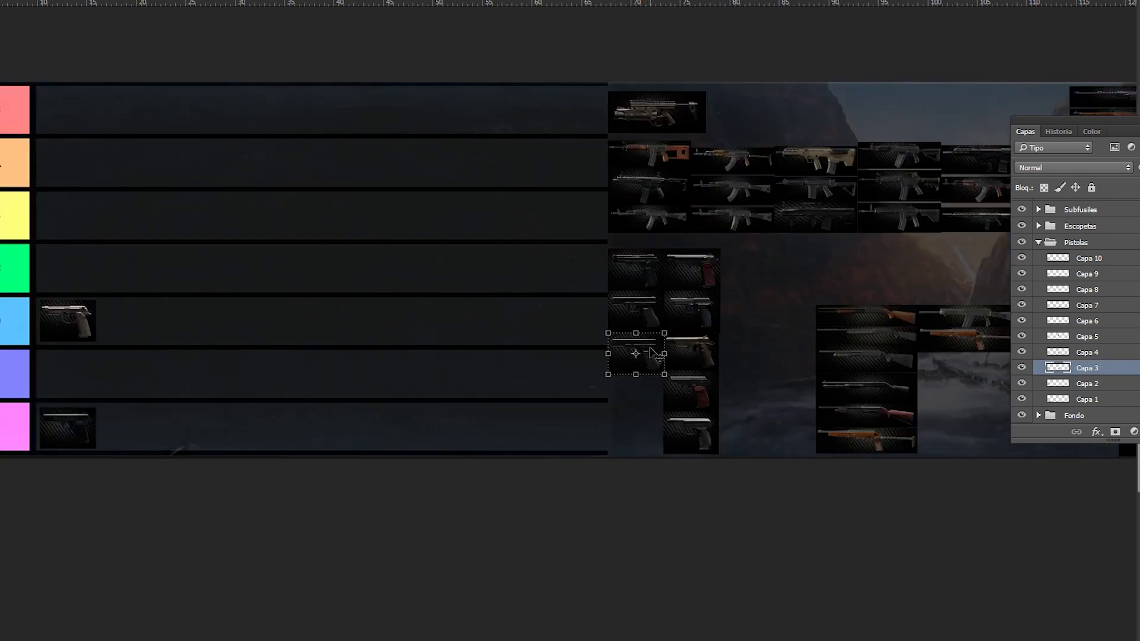
Place the Capa 3 pistol second in tier row D and the Capa 4 pistol first in row B
drag(651, 349, 146, 322)
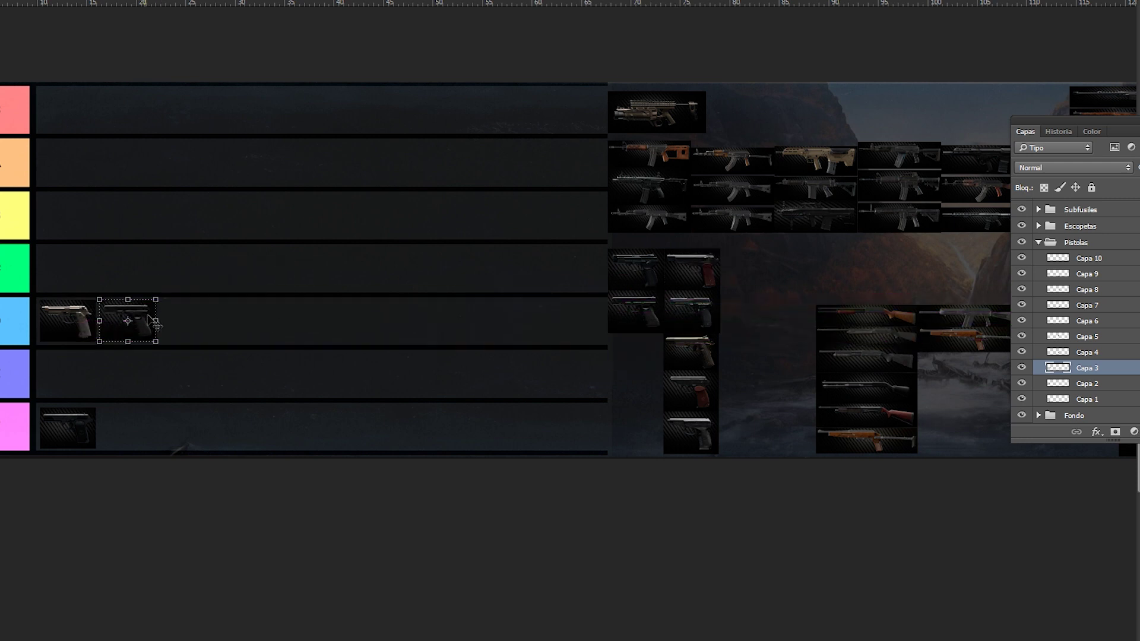
click(1104, 352)
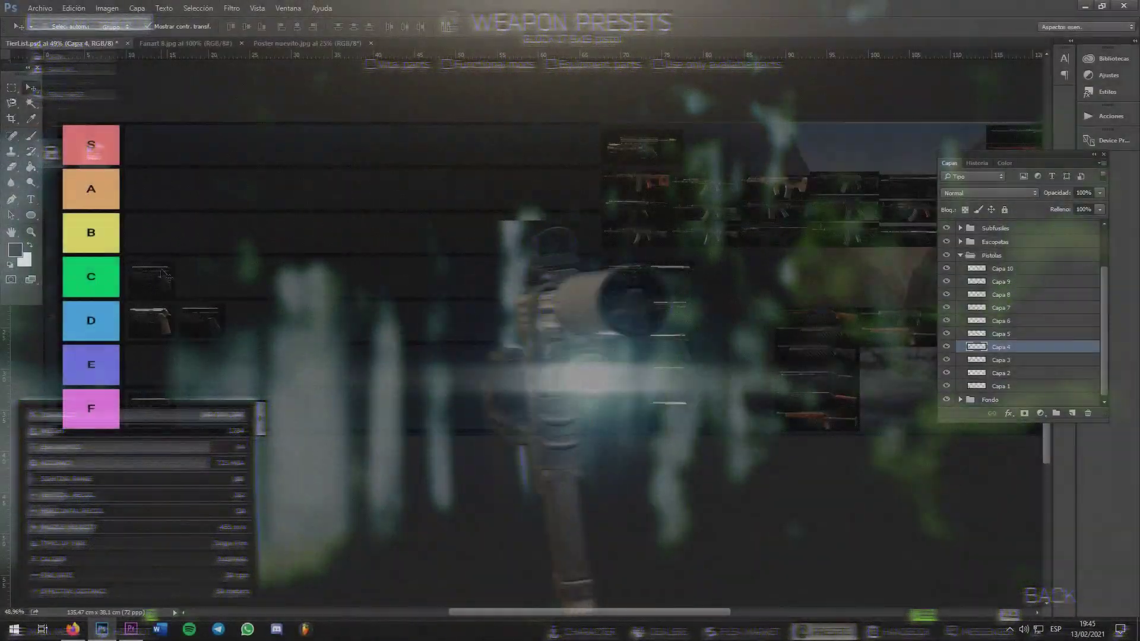
drag(166, 275, 162, 228)
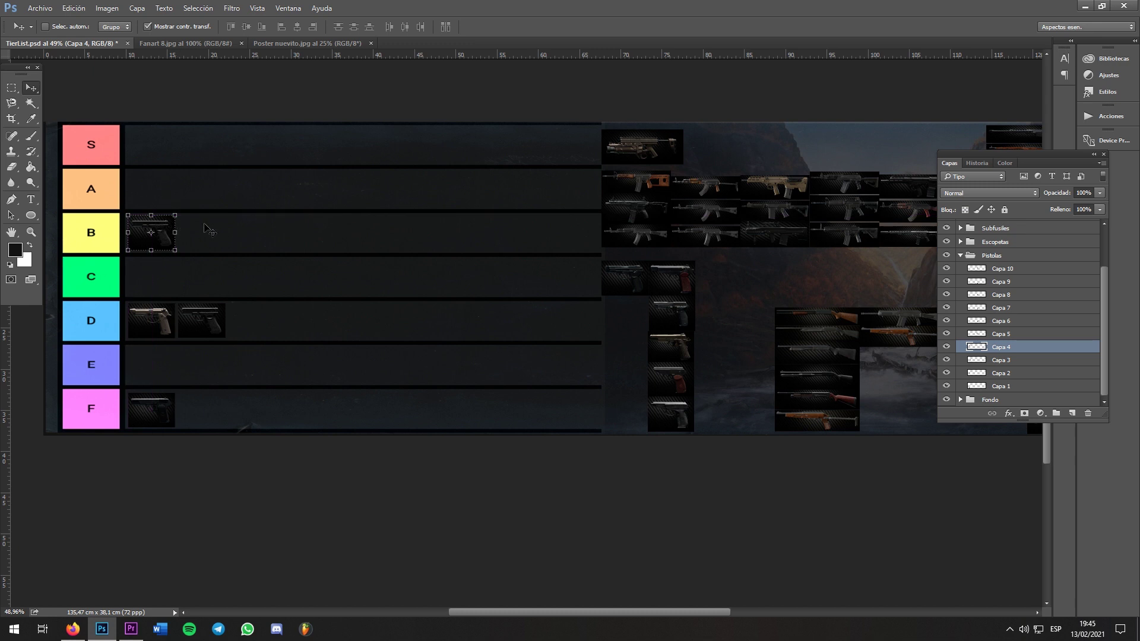
Place the Capa 5 pistol first in tier row E and the Capa 6 pistol second in row F
click(957, 334)
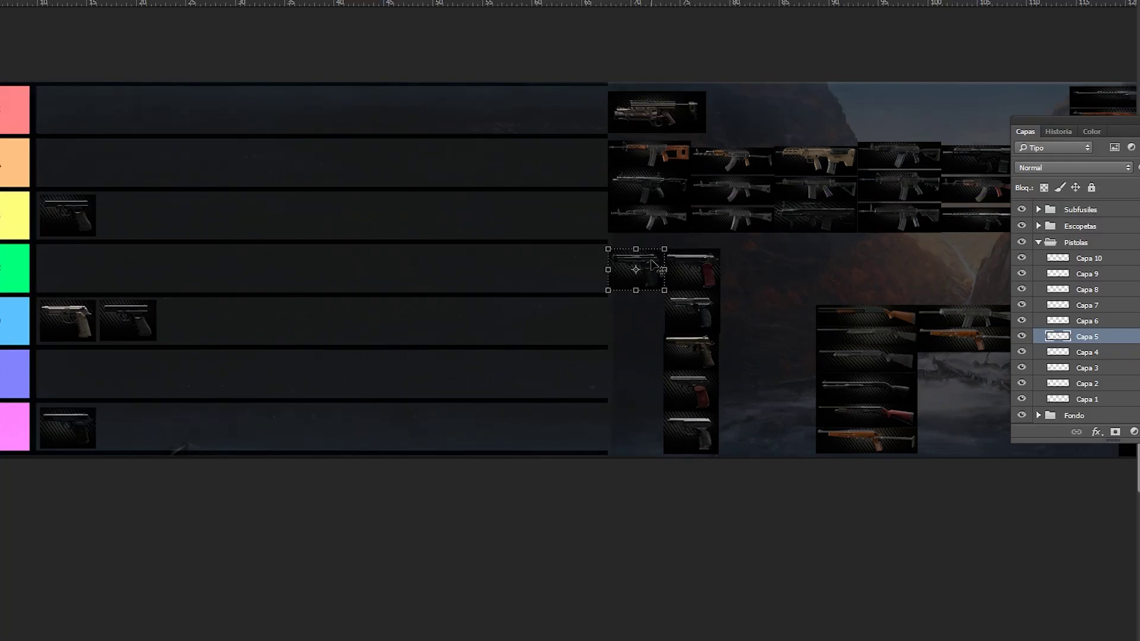
drag(652, 265, 85, 369)
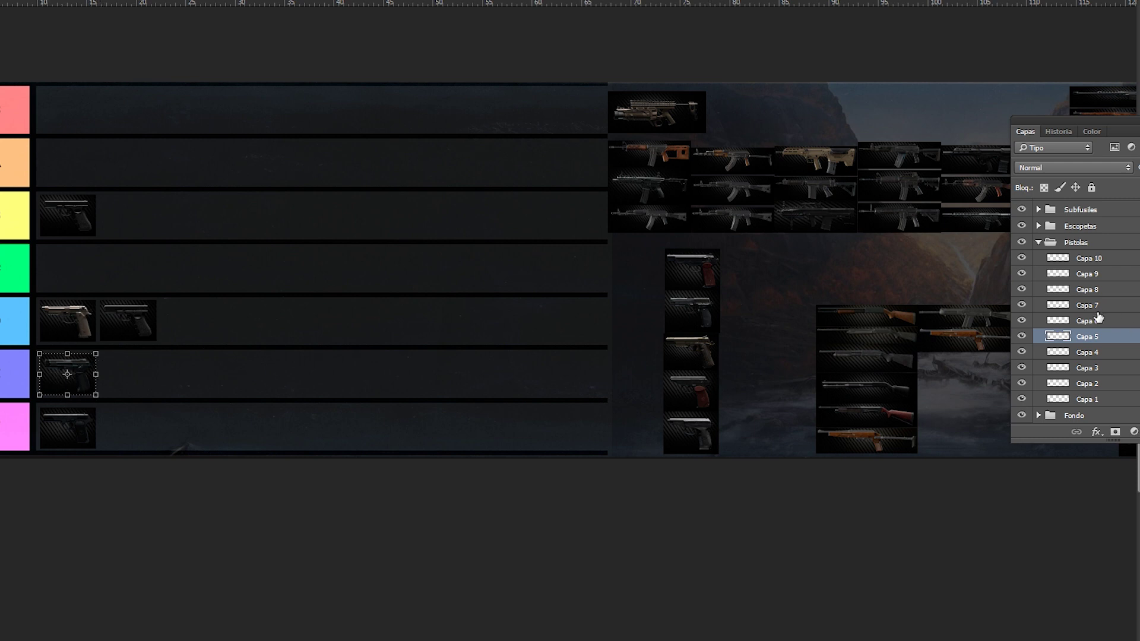
click(1089, 352)
click(1093, 321)
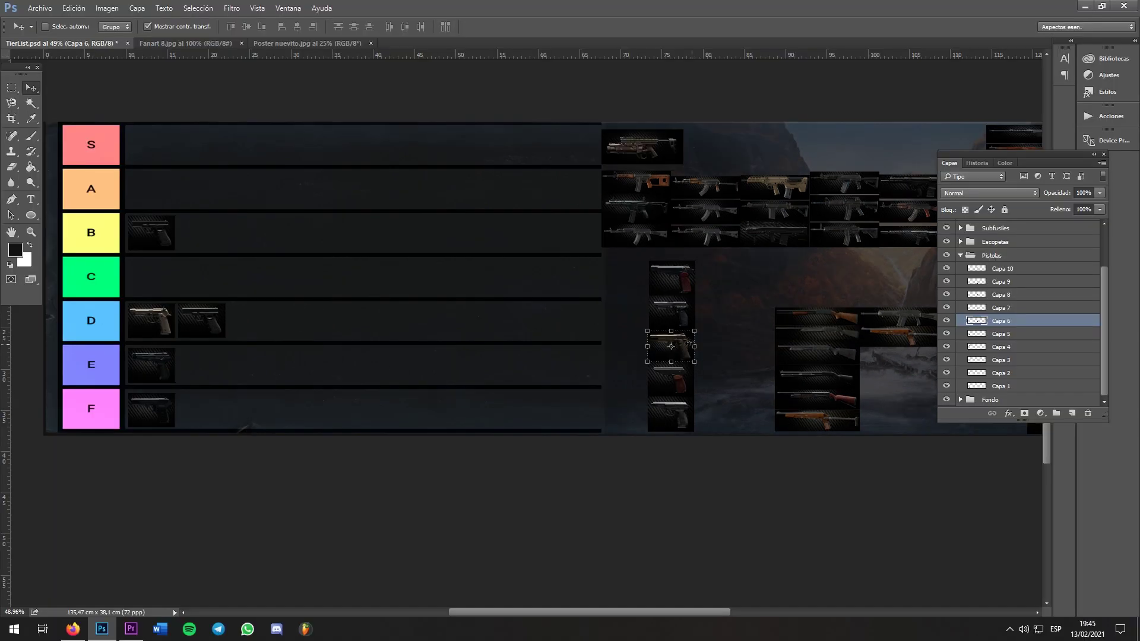
drag(689, 343, 219, 364)
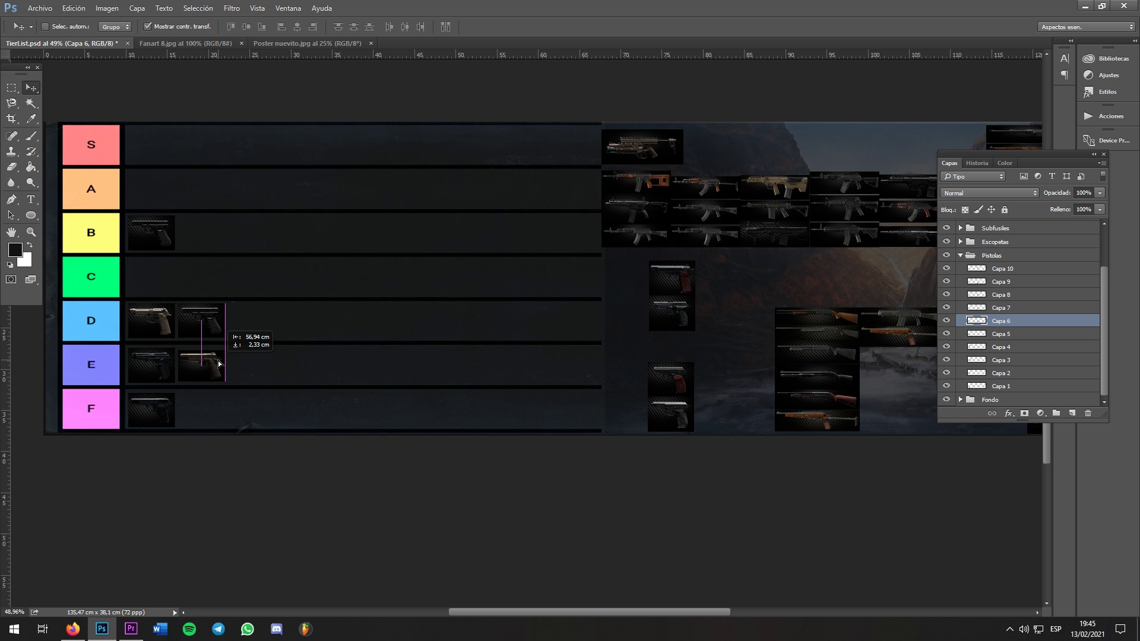
drag(219, 363, 218, 404)
Place the Capa 7 pistol third in tier row F and the Capa 8 pistol third in row D
ctrl+click(683, 375)
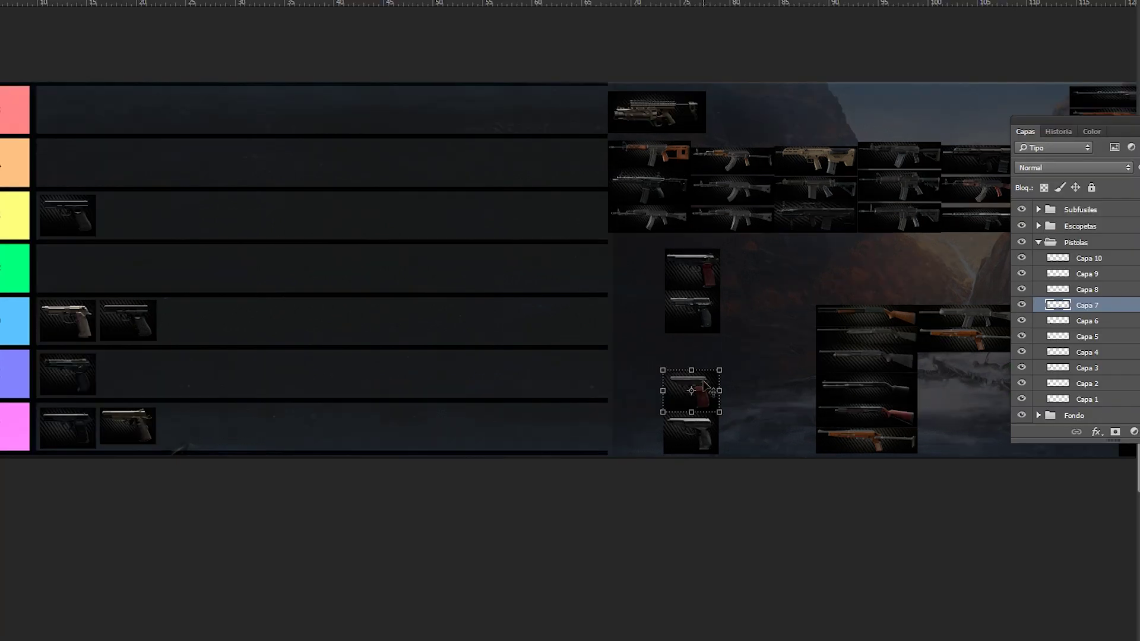
drag(706, 387, 276, 383)
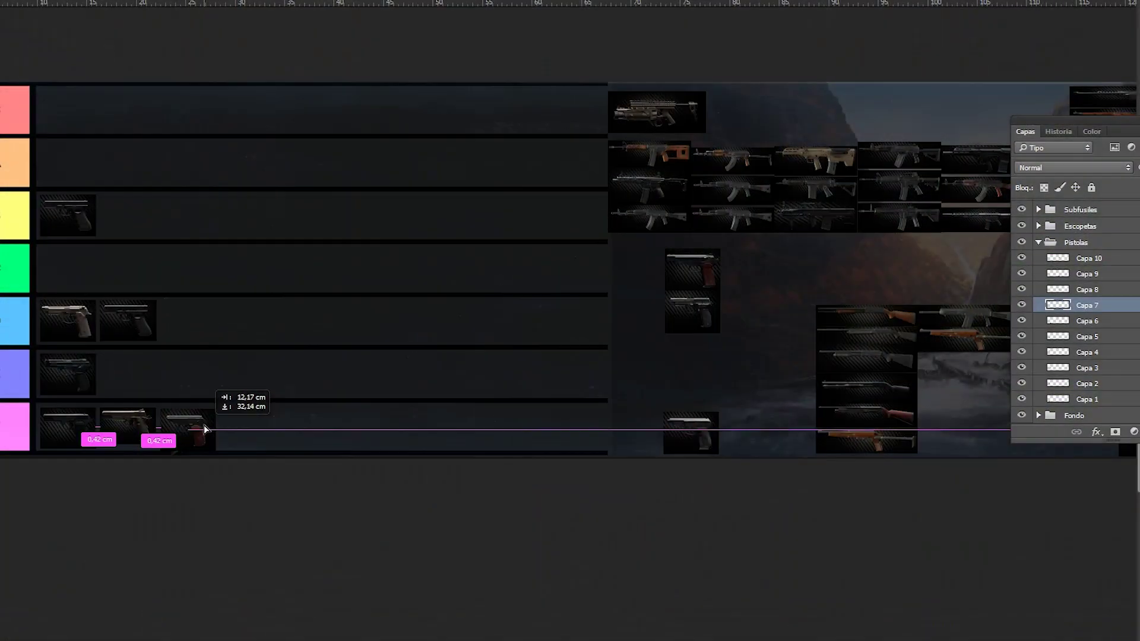
drag(204, 425, 205, 425)
click(1090, 290)
drag(711, 300, 204, 312)
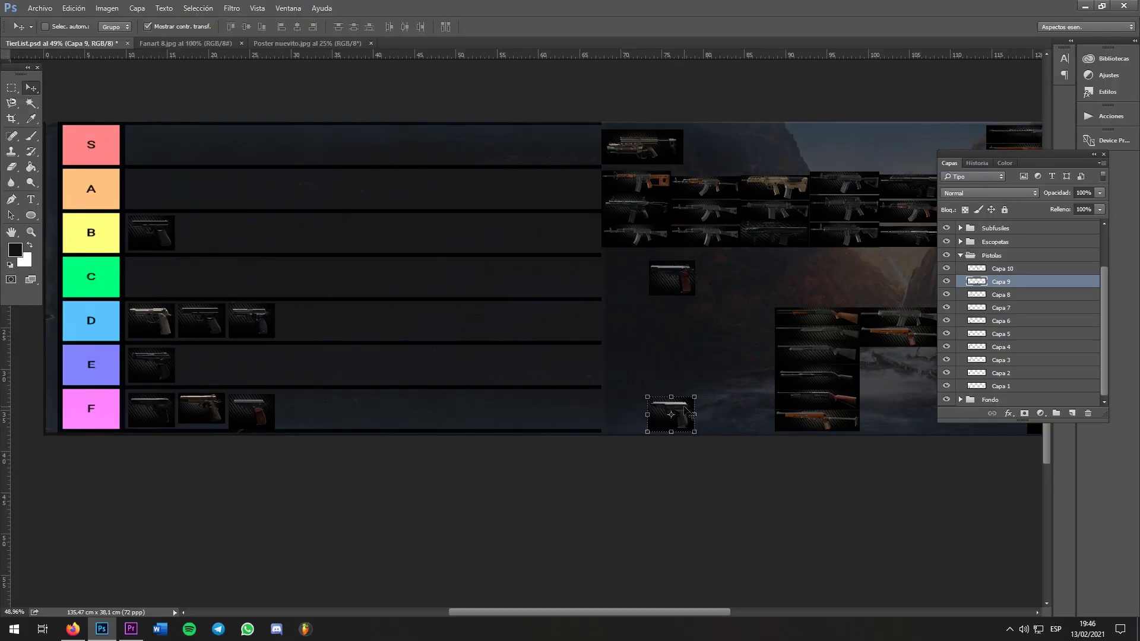
Place the Capa 9 pistol first in tier row C and the Capa 10 pistol fourth in row D
drag(712, 433, 167, 273)
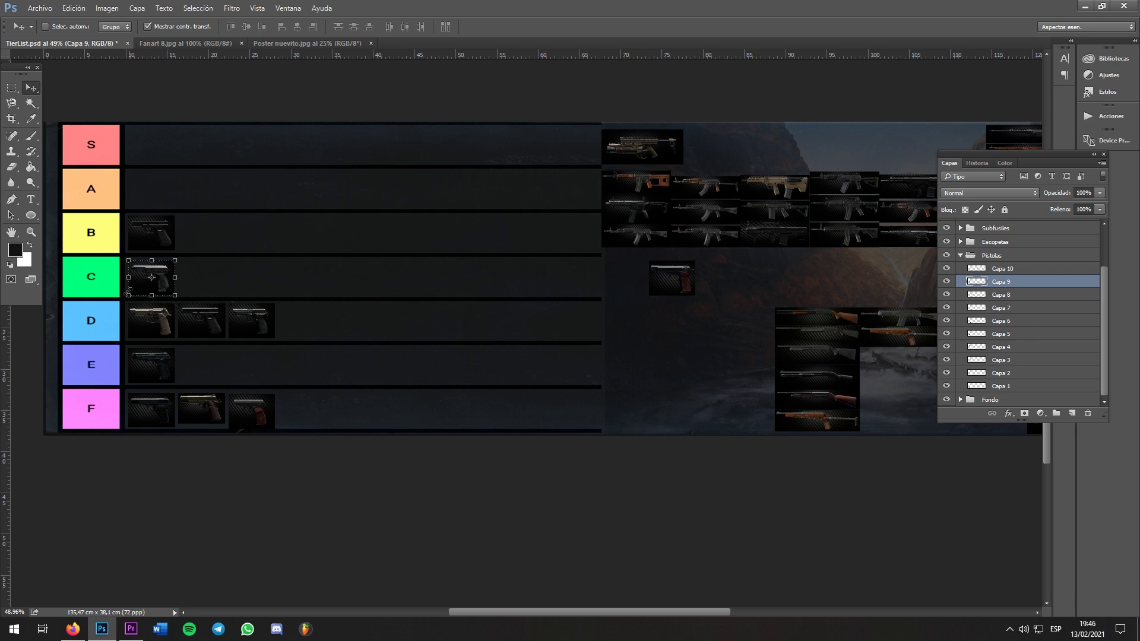
click(1009, 271)
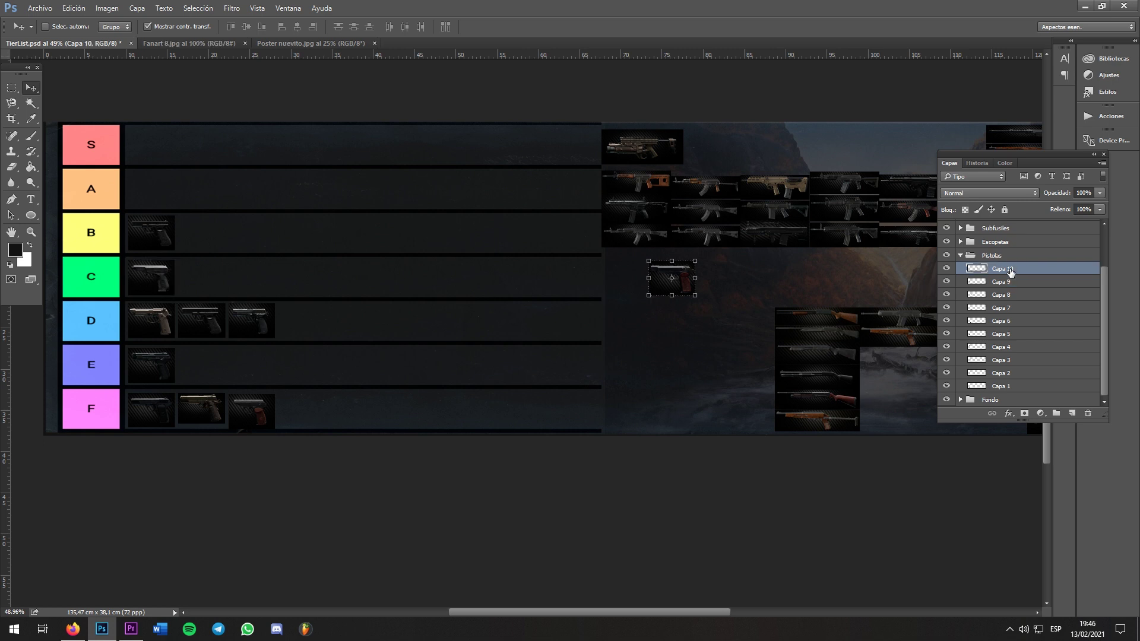
drag(687, 275, 314, 316)
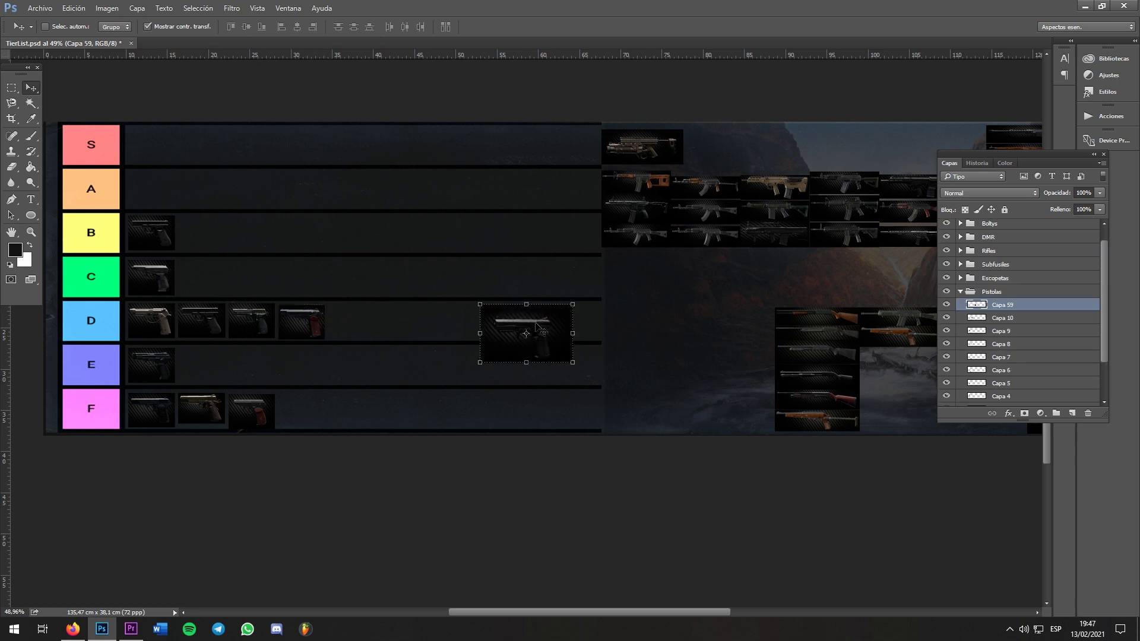
Scale the added Capa 59 pistol image to about 61% and place it second in tier row B
drag(576, 302, 223, 231)
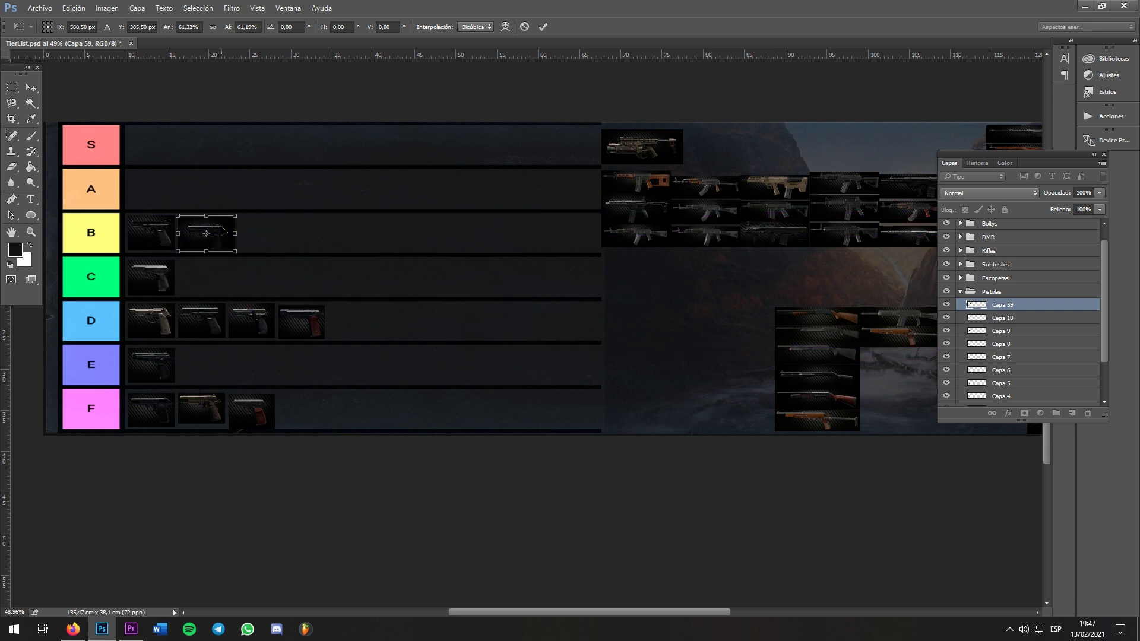
key(Return)
scroll(174, 229, up, 5)
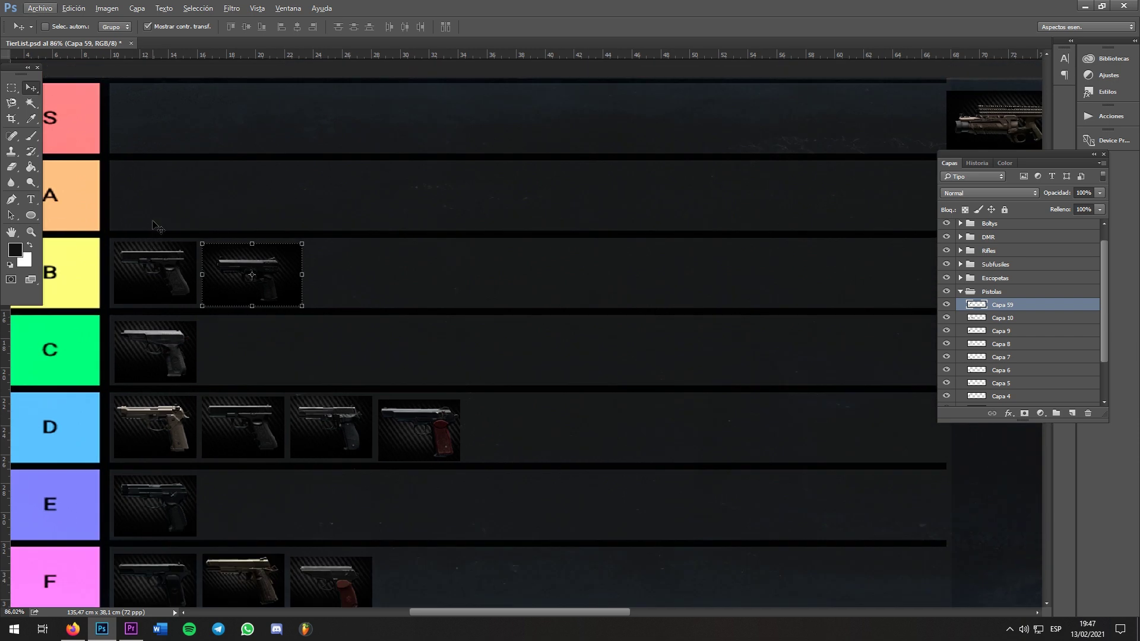
drag(208, 207, 368, 186)
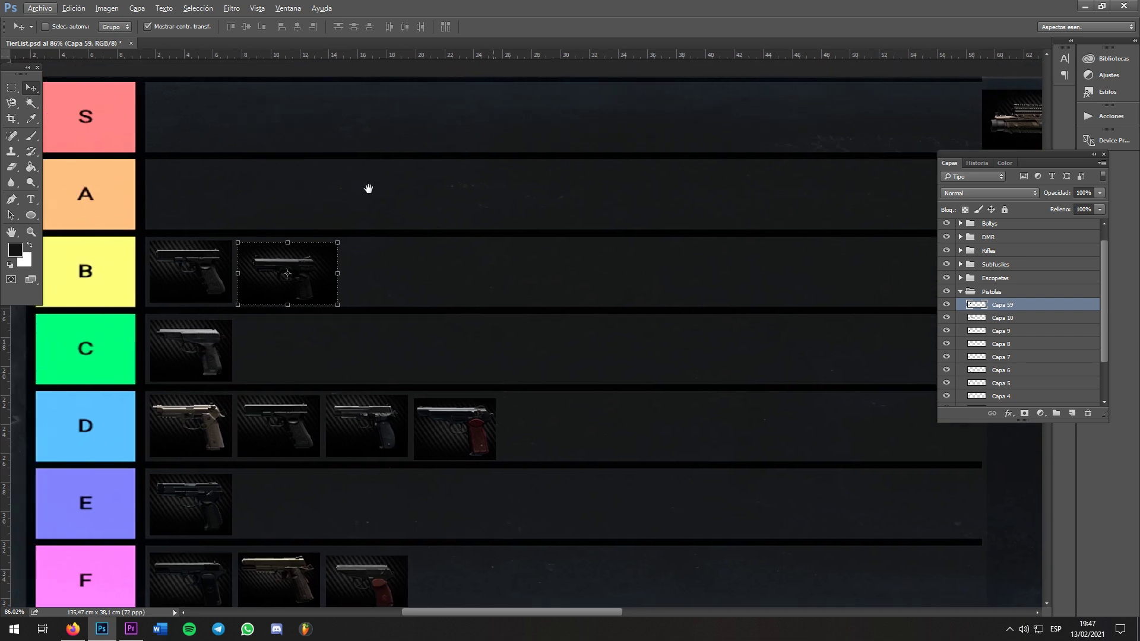
scroll(473, 334, down, 5)
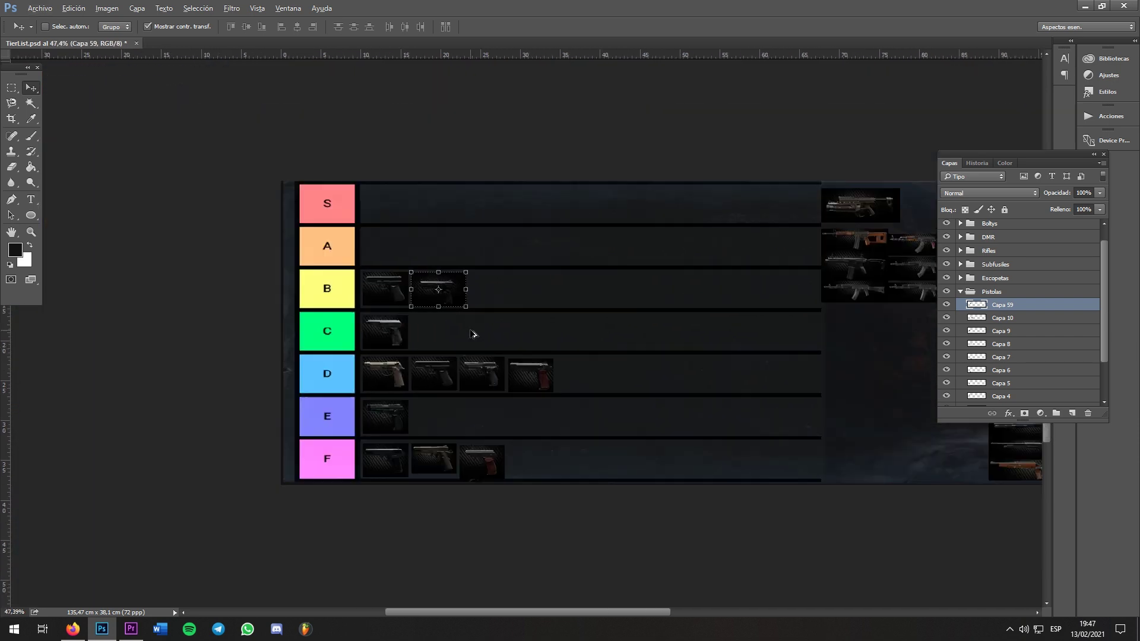
scroll(237, 356, down, 2)
scroll(153, 372, up, 4)
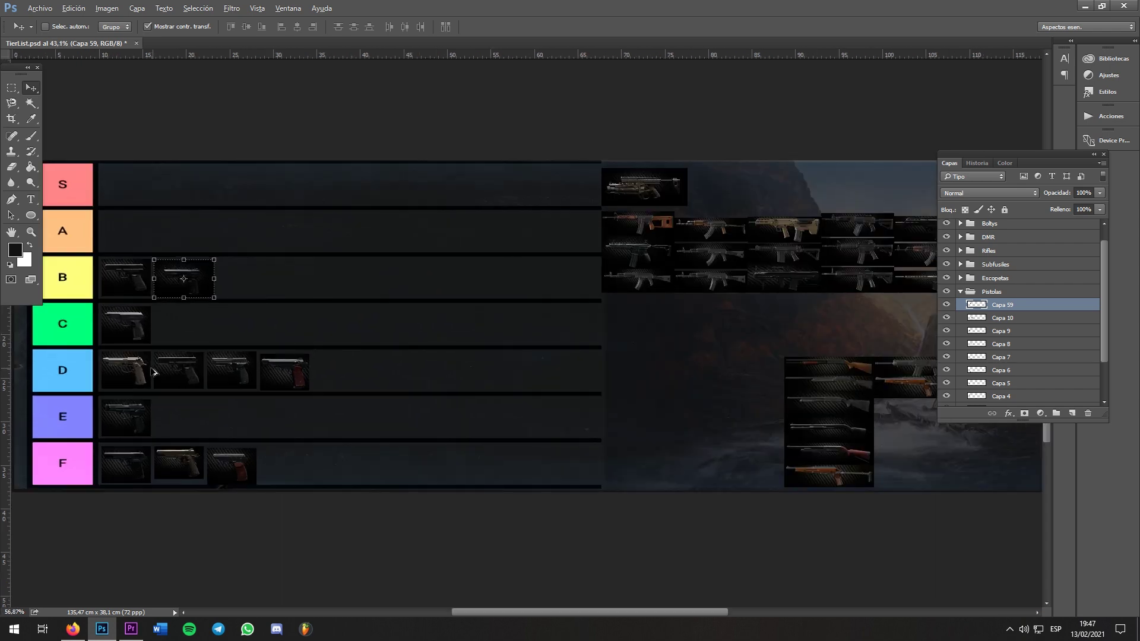
Move the Escopetas group of shotgun images closer to the tier rows and expand the group
scroll(209, 397, down, 5)
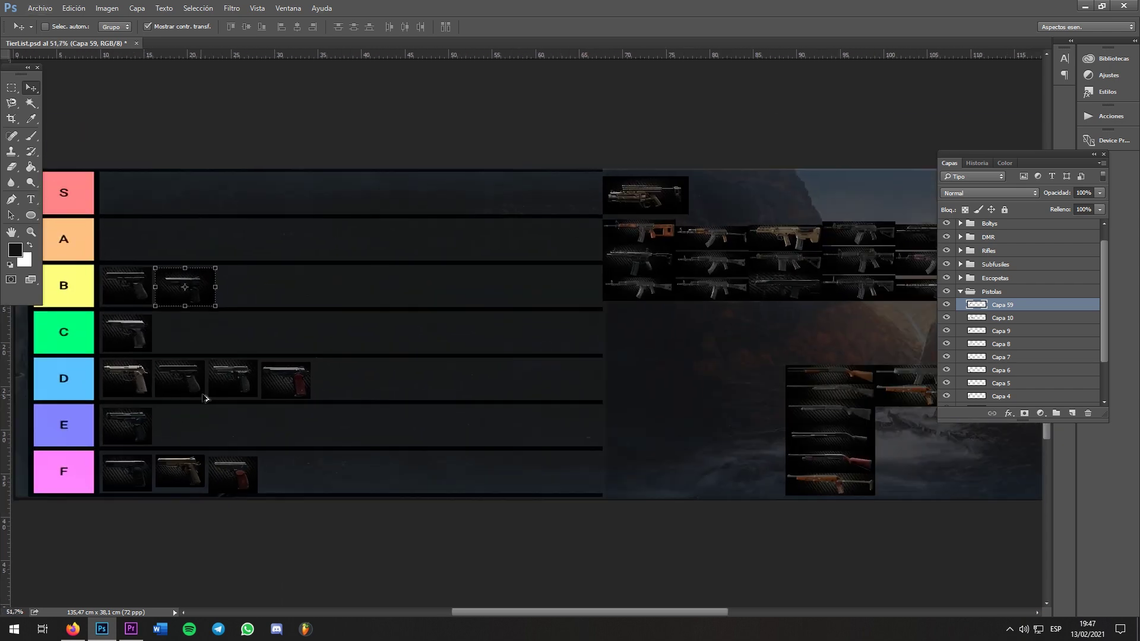
scroll(209, 394, up, 4)
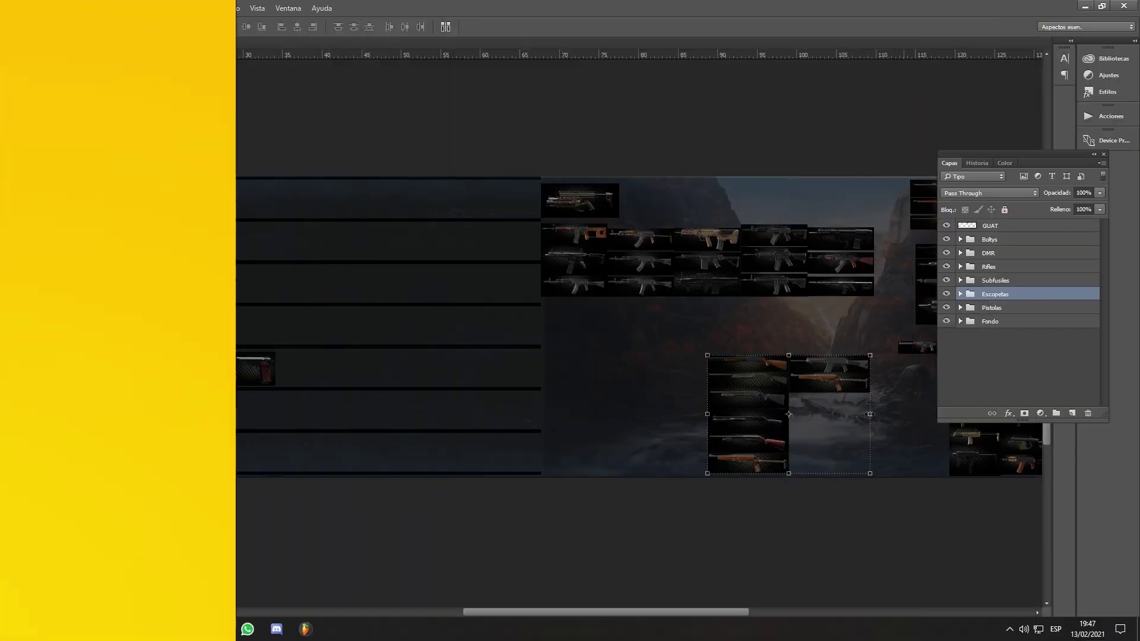
drag(789, 374, 675, 373)
click(1010, 355)
click(991, 295)
click(960, 294)
Place the Capa 18 shotgun fourth in tier row F and the Capa 17 shotgun first in row A
click(1002, 309)
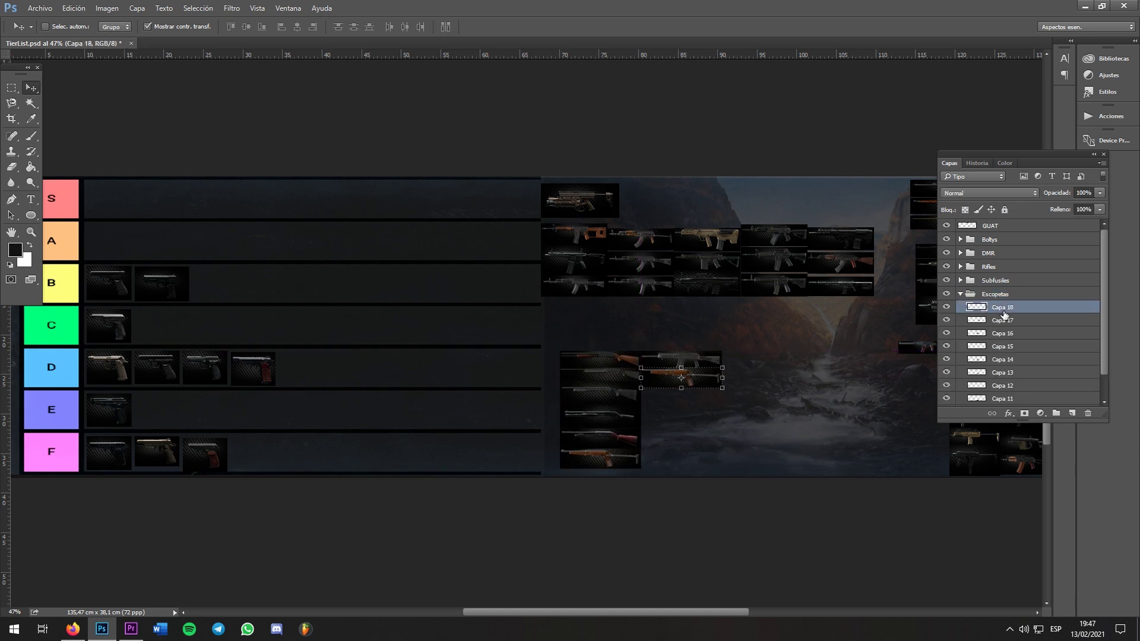
drag(697, 380, 290, 455)
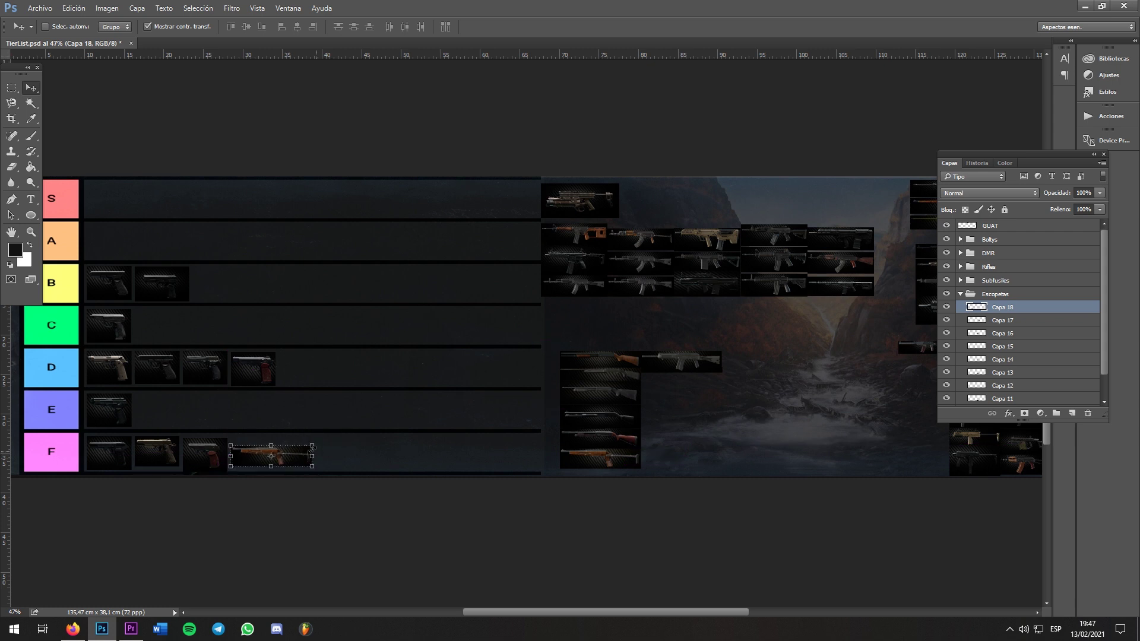
click(1012, 324)
drag(698, 363, 143, 244)
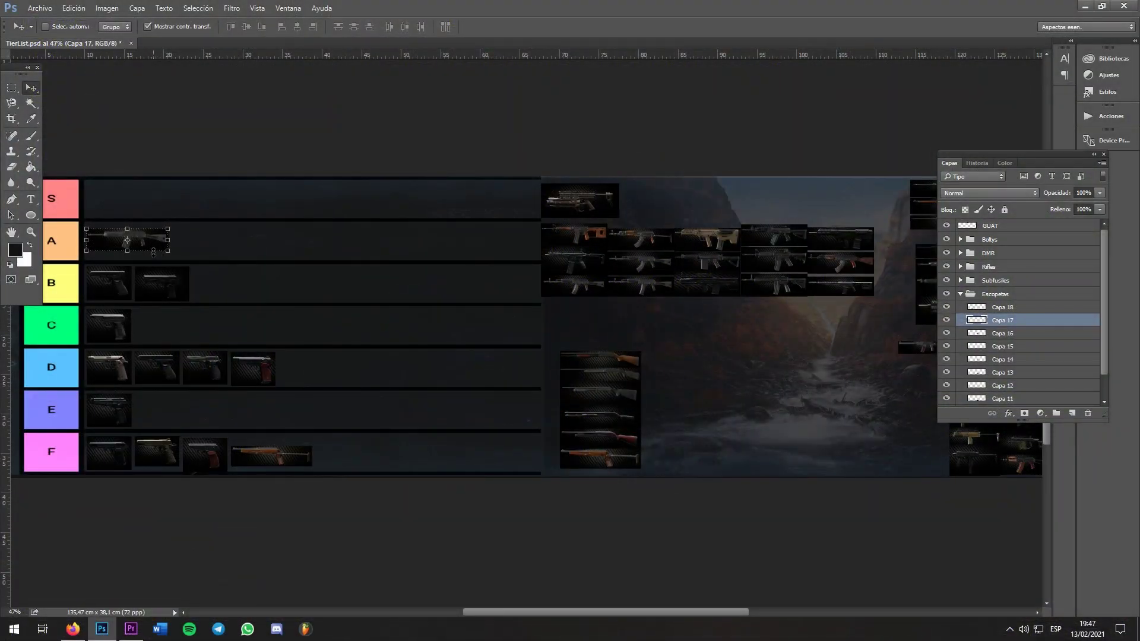
Place the Capa 16 shotgun second in tier row E, after trying it in row A
ctrl+click(628, 365)
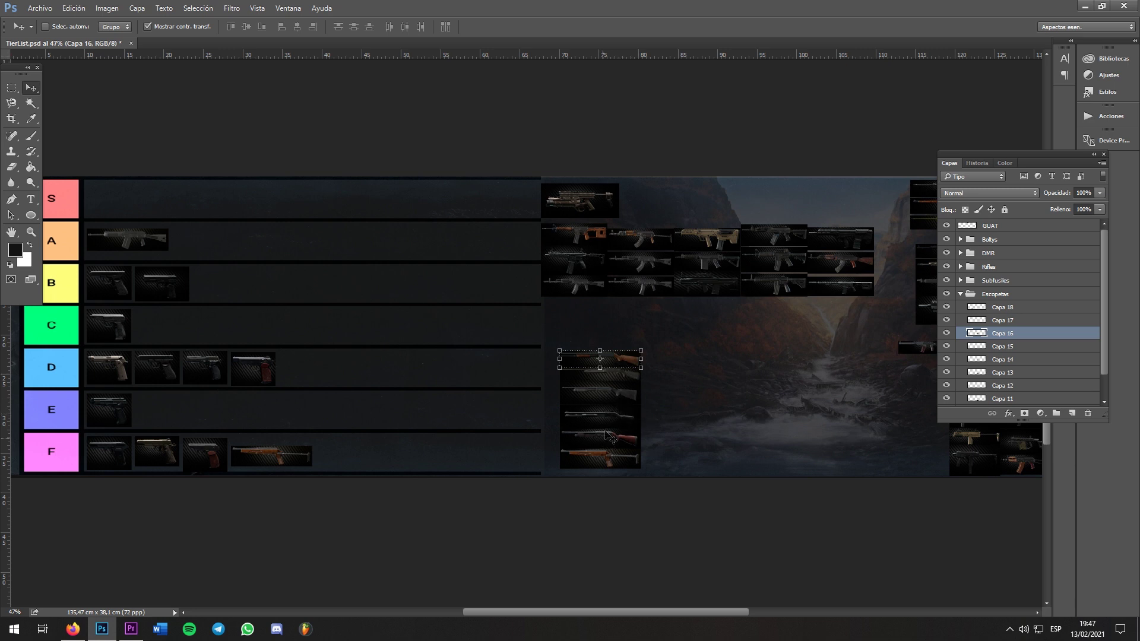
drag(617, 361, 232, 243)
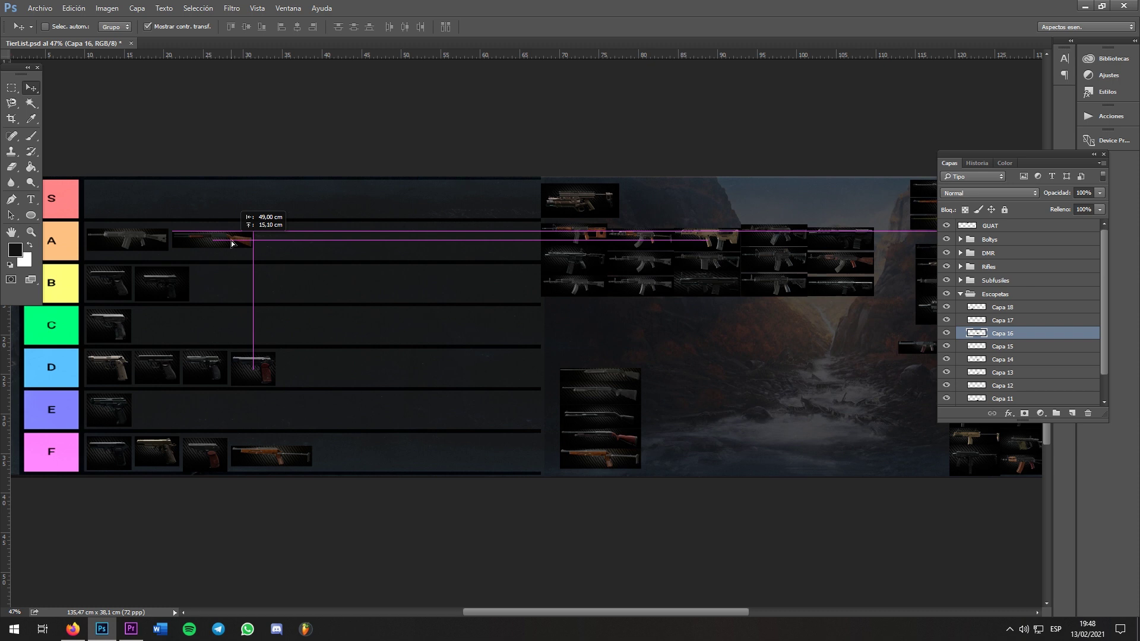
drag(232, 244, 196, 405)
Place the Capa 15 shotgun third in tier row B, and the Capa 14 and Capa 13 shotguns in row E
click(1029, 349)
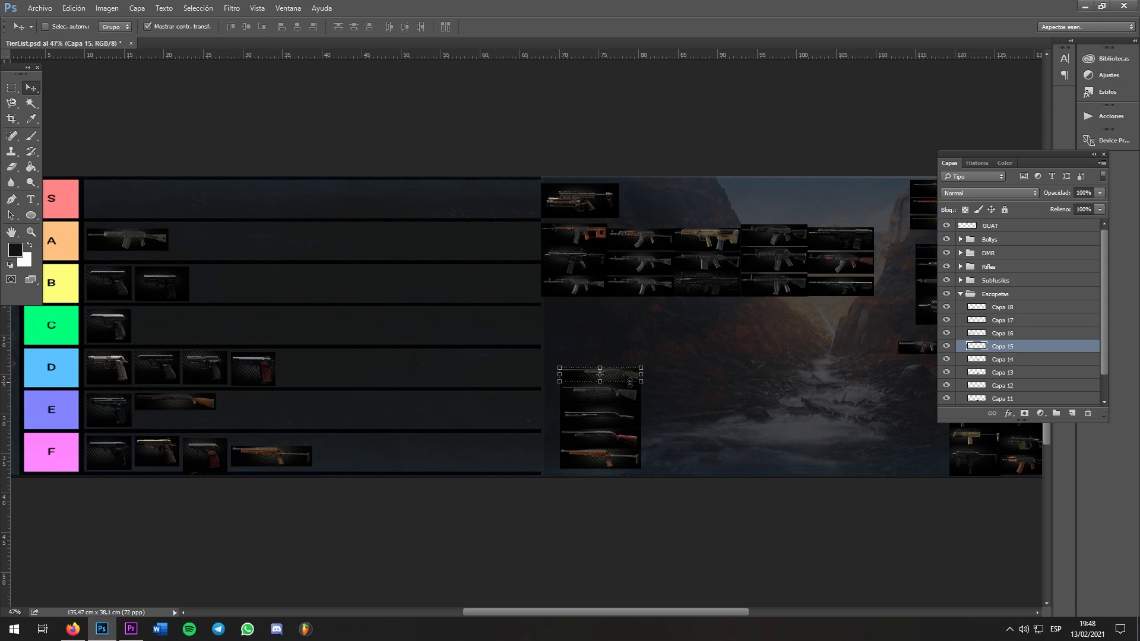
drag(625, 379, 256, 275)
key(alt+bracketleft)
drag(617, 391, 178, 415)
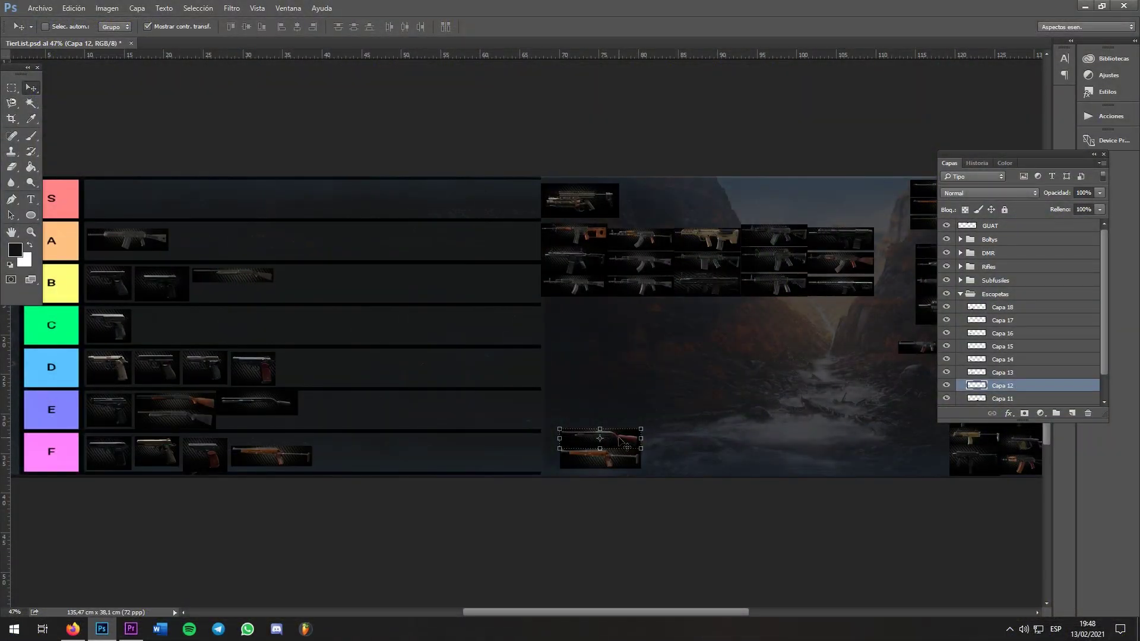
Place the Capa 12 shotgun second in tier row A and the Capa 11 shotgun in row F
drag(622, 442, 234, 240)
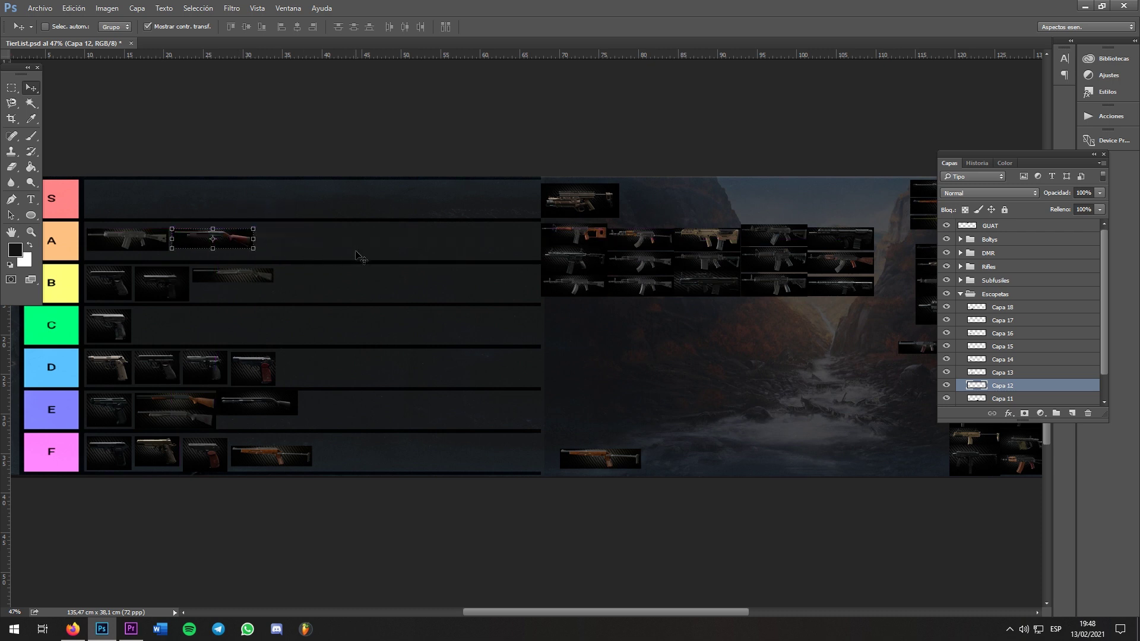
mouse_move(236, 240)
mouse_down()
mouse_move(226, 216)
mouse_move(235, 240)
mouse_up()
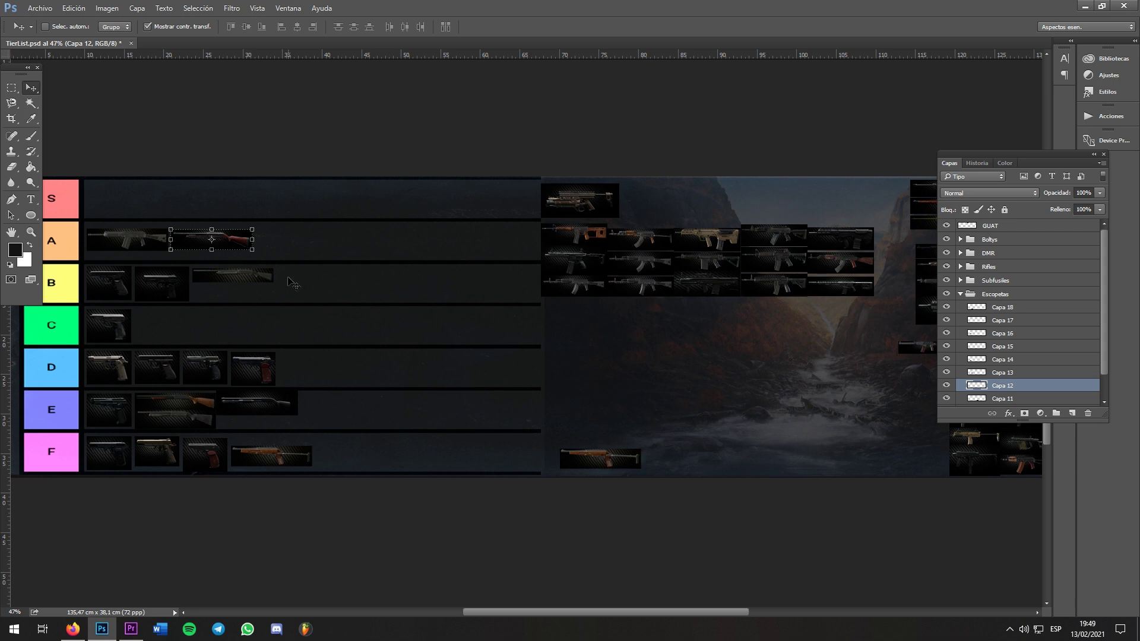
scroll(1045, 339, down, 1)
click(1033, 387)
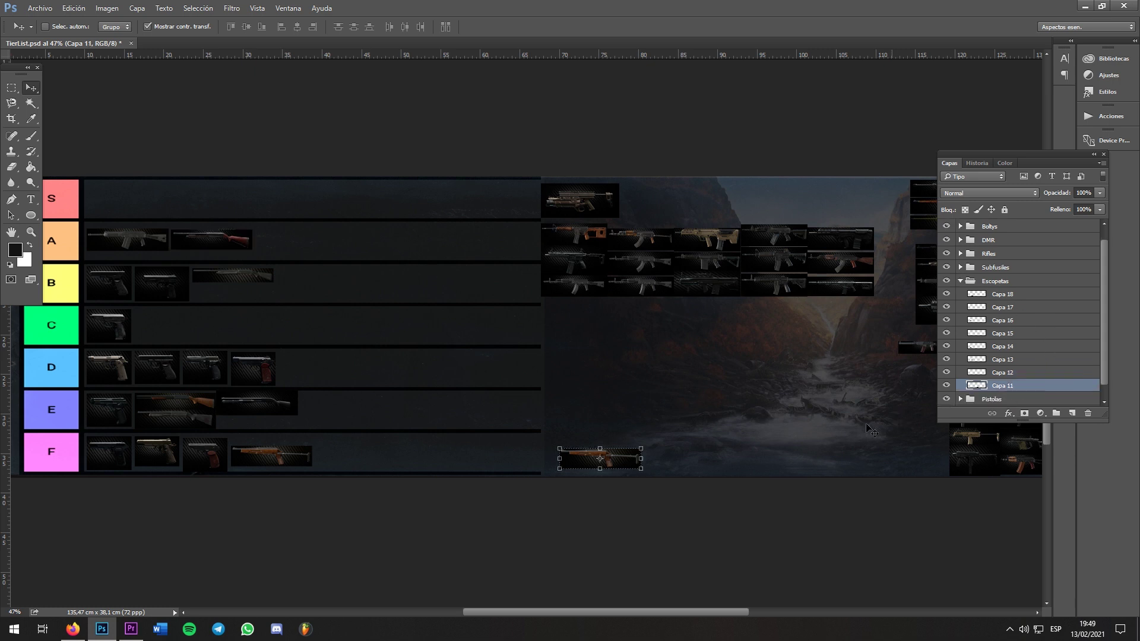
drag(616, 469, 323, 473)
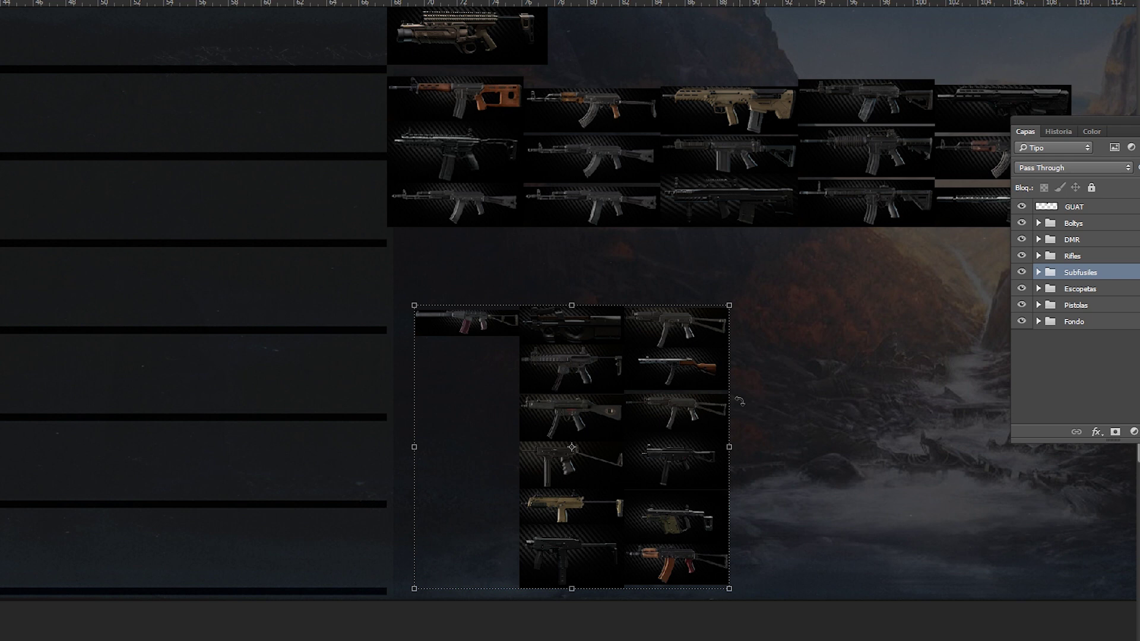
Expand the Subfusiles group and place the Capa 35 submachine gun in tier row B, directly below the Capa 15 shotgun
scroll(782, 394, up, 2)
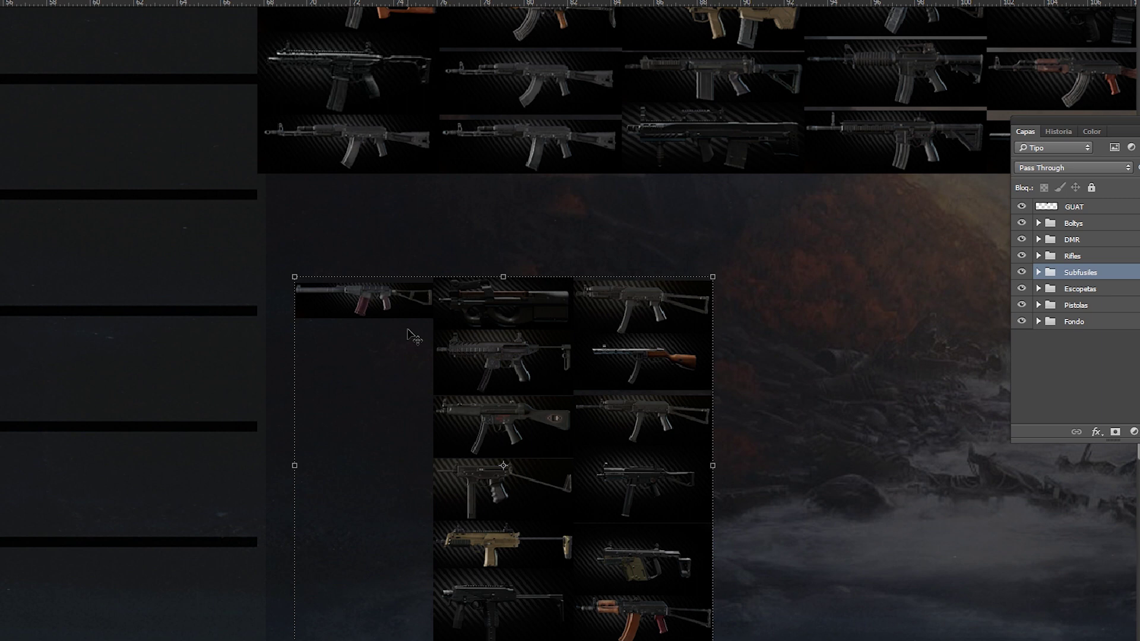
scroll(479, 350, down, 3)
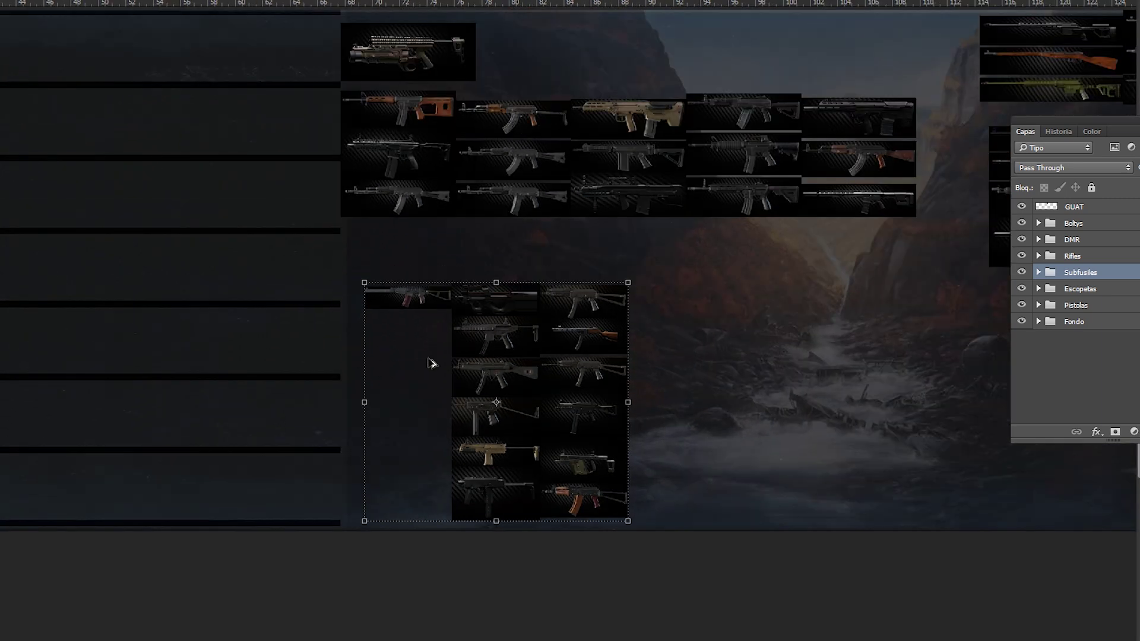
scroll(480, 363, up, 1)
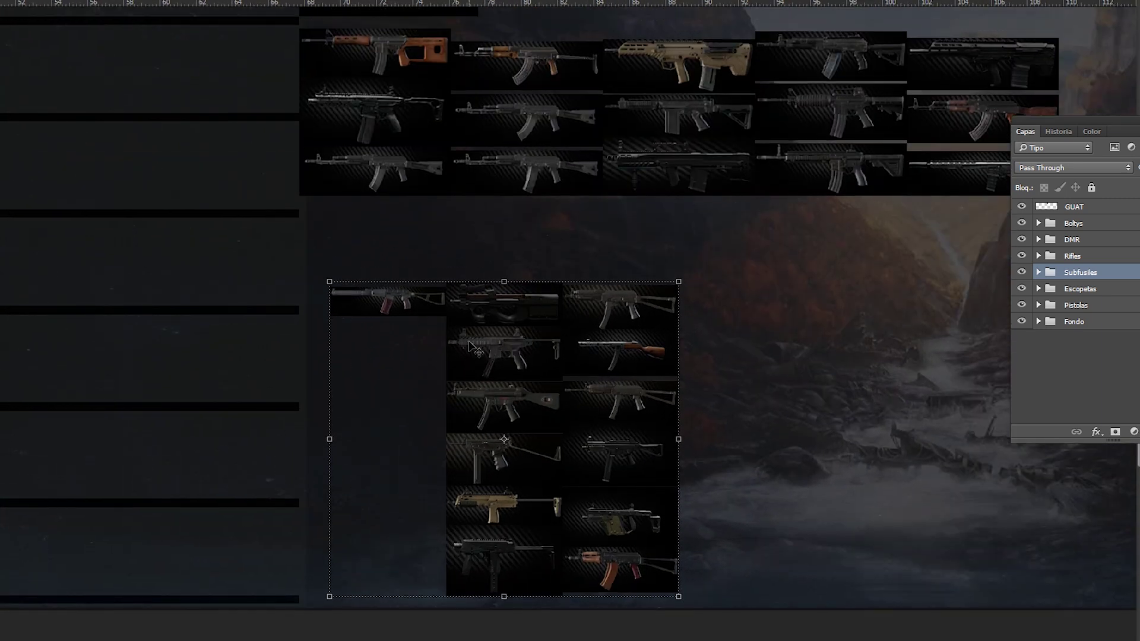
scroll(472, 347, down, 1)
click(960, 280)
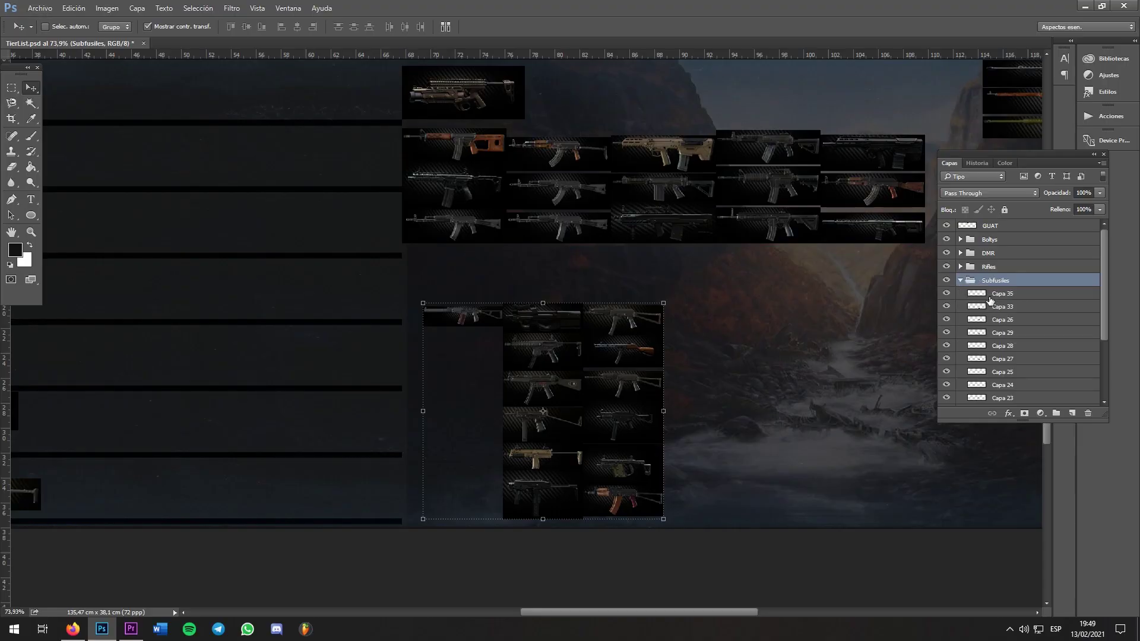
click(987, 296)
scroll(292, 409, down, 1)
scroll(313, 389, left, 5)
drag(753, 381, 279, 311)
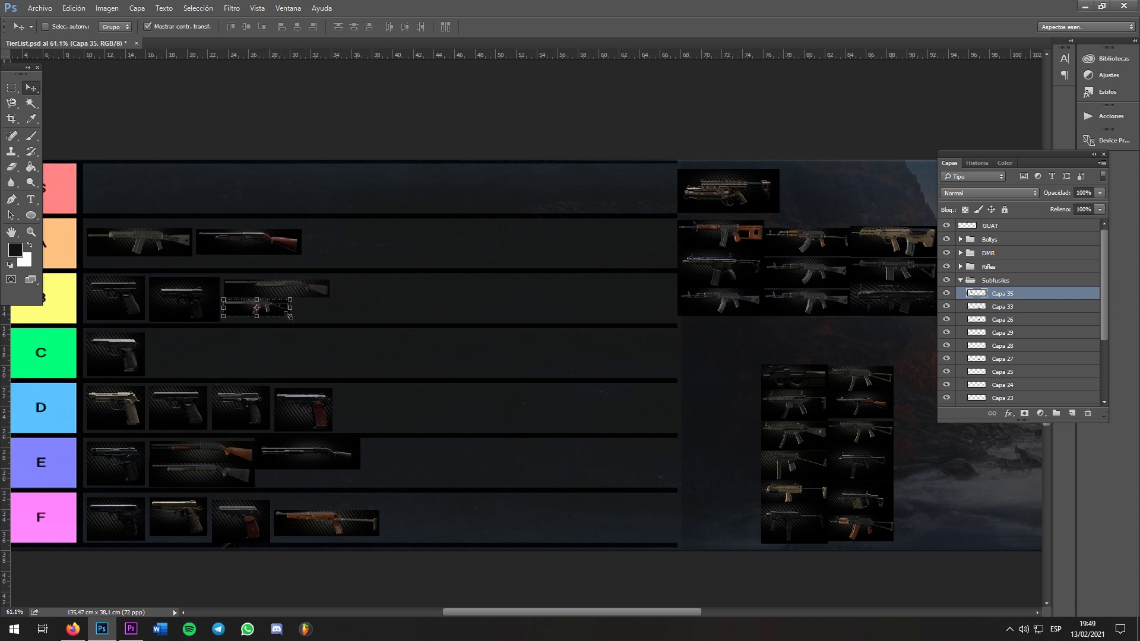
Place the Capa 33 submachine gun second in tier row C and the Capa 26 one fifth in row D
click(996, 310)
drag(879, 542, 194, 355)
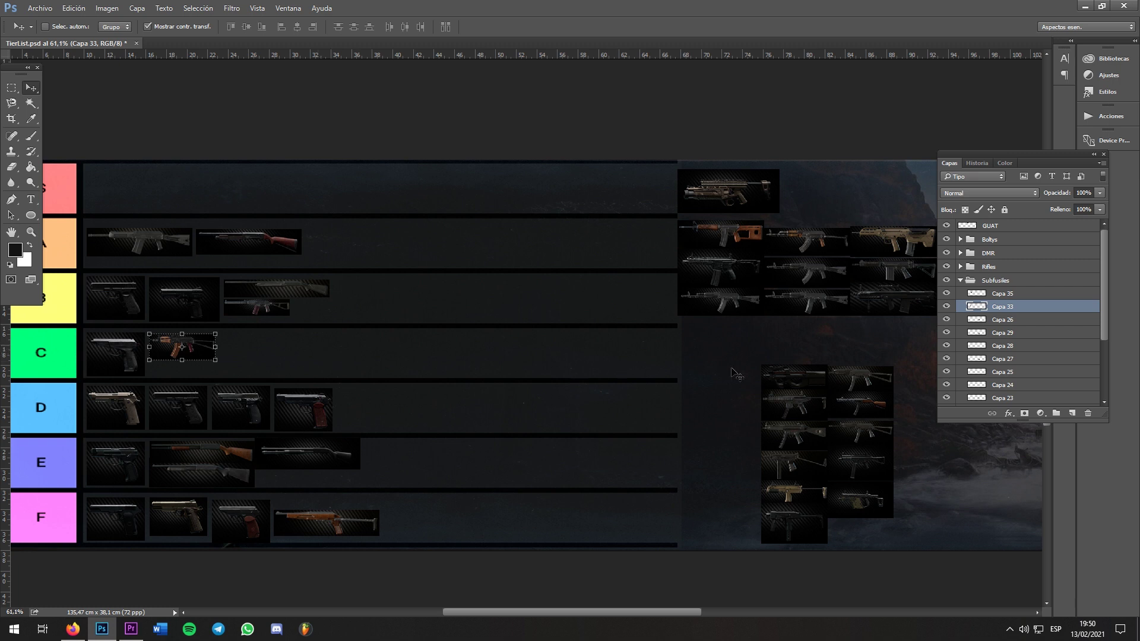
click(1016, 322)
drag(885, 414, 394, 404)
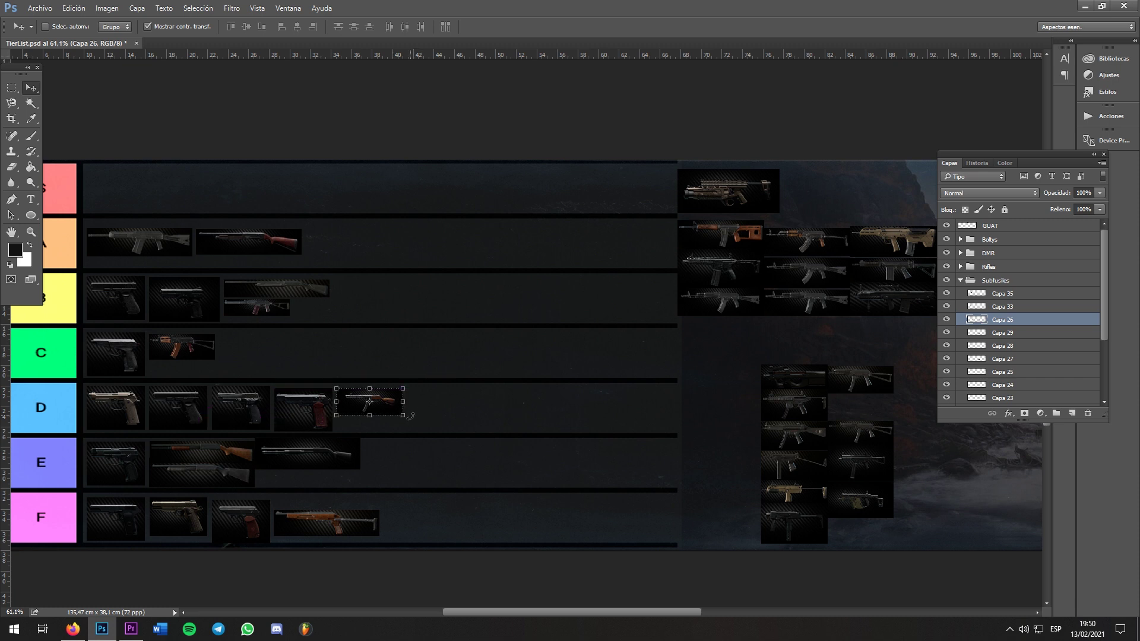
drag(403, 410, 404, 411)
Place the Capa 29 submachine gun first in tier row S and the Capa 28 one last in row E
drag(863, 515, 141, 200)
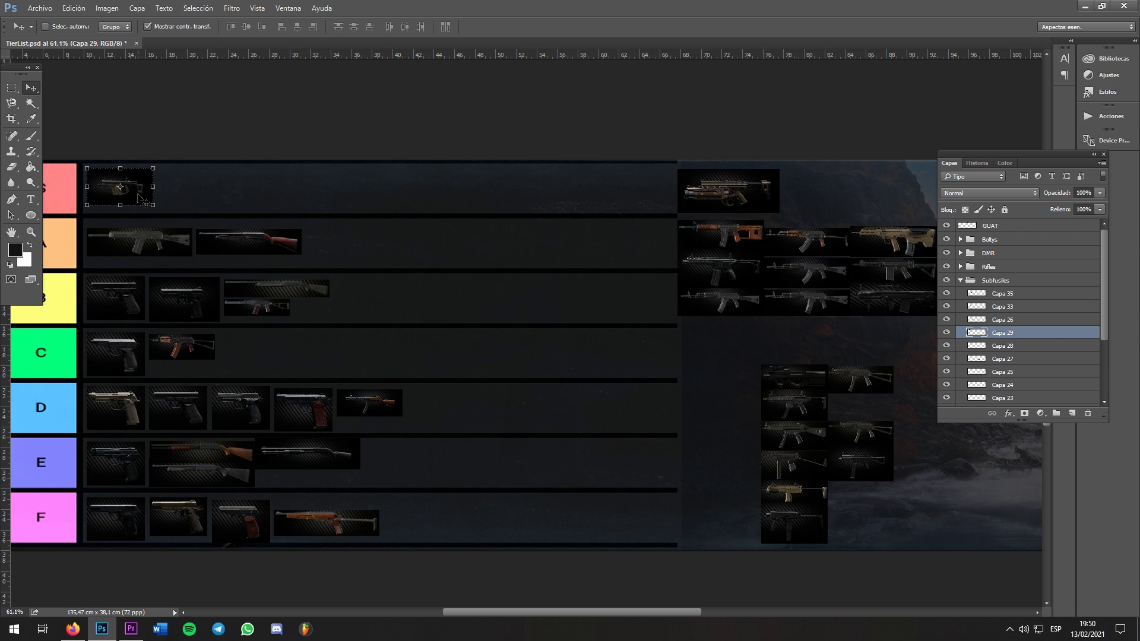
ctrl+click(890, 461)
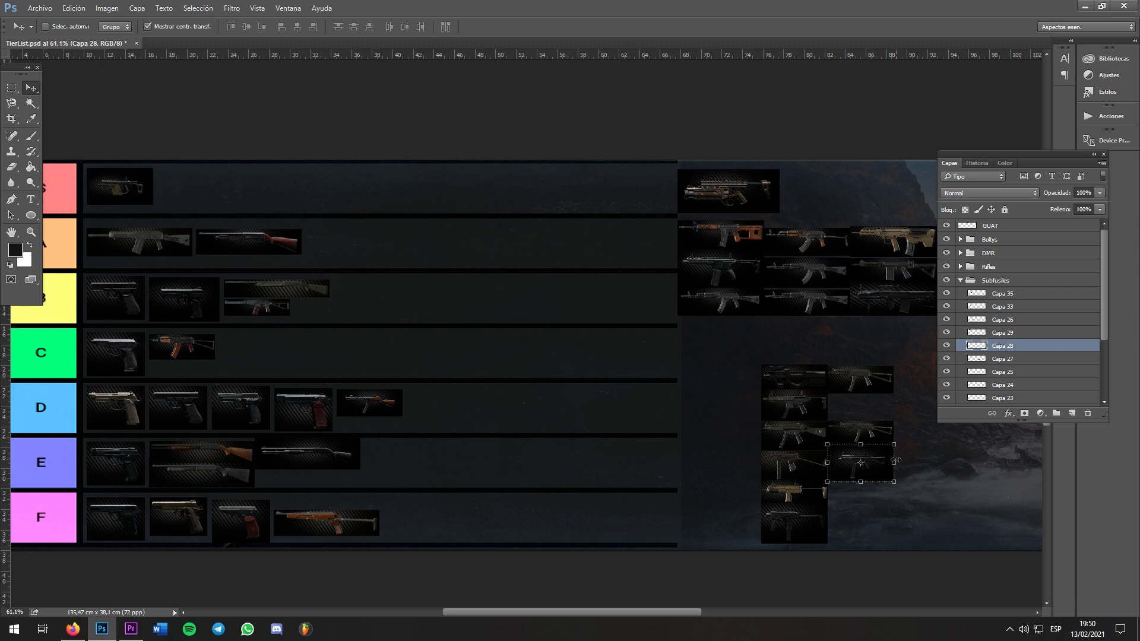
drag(883, 478, 429, 464)
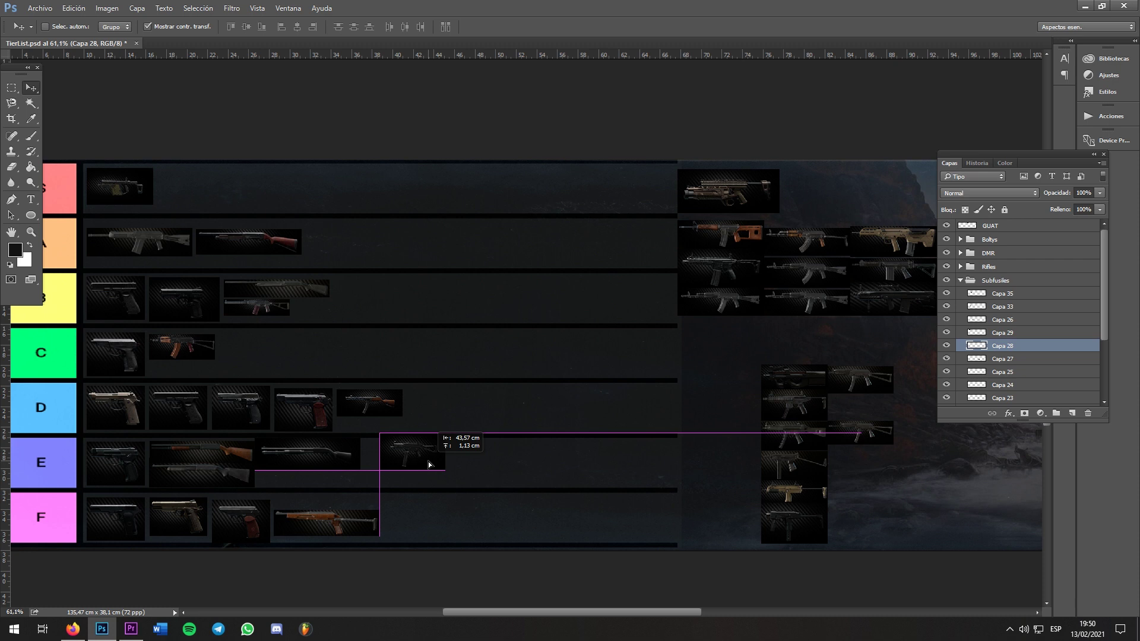
drag(429, 462, 415, 472)
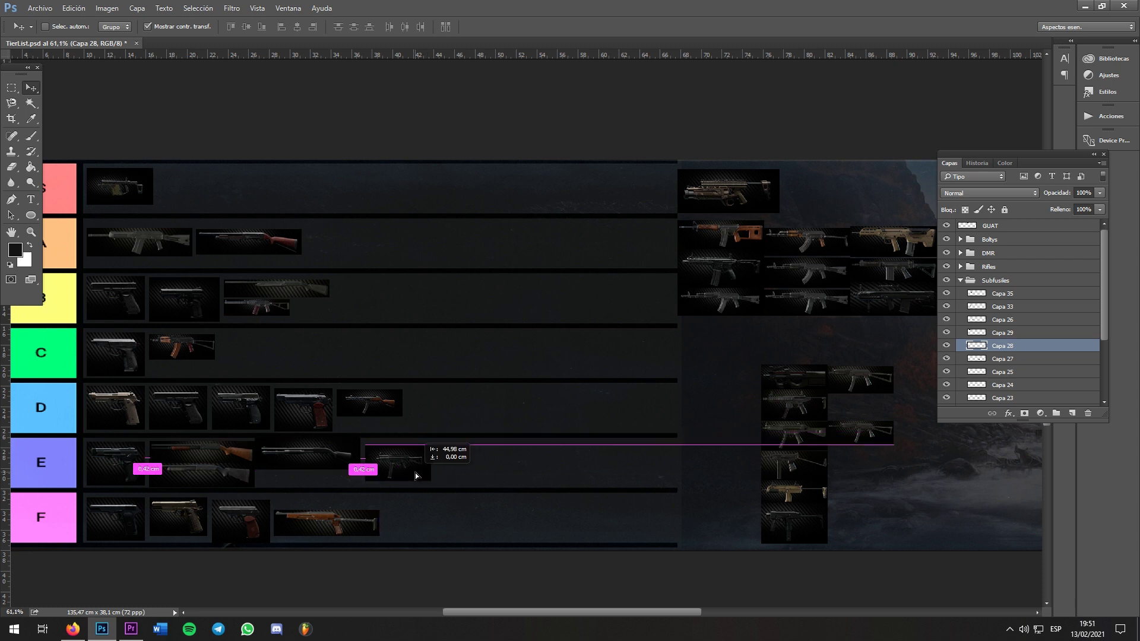
mouse_move(415, 473)
mouse_down()
mouse_move(428, 530)
mouse_move(409, 408)
mouse_move(416, 472)
mouse_up()
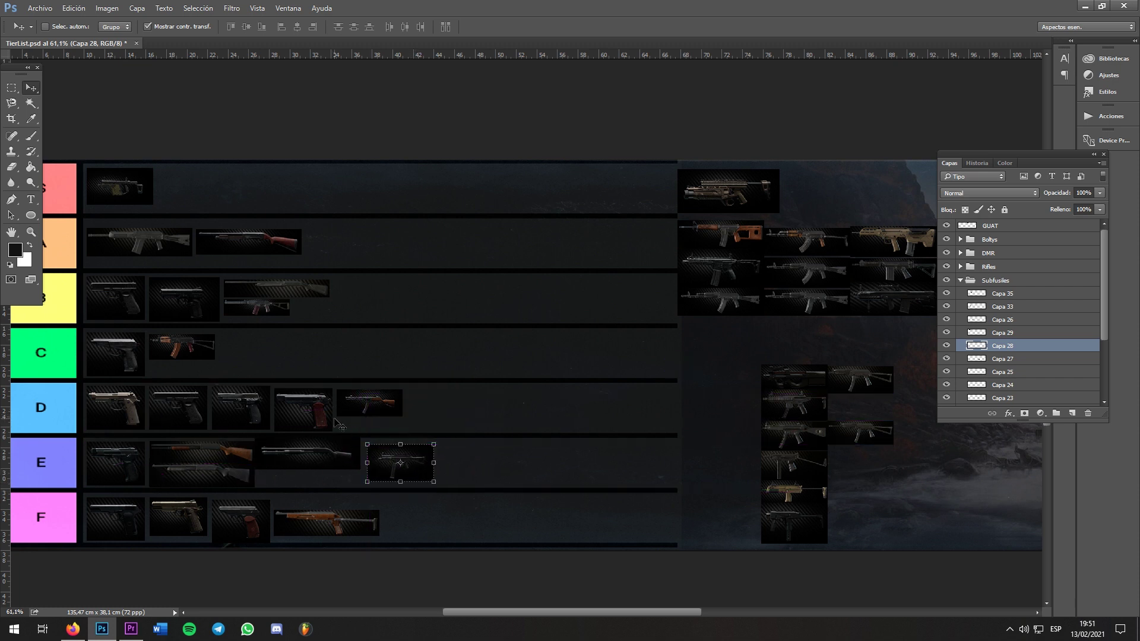
mouse_move(427, 467)
mouse_down()
mouse_move(419, 456)
mouse_move(419, 468)
mouse_up()
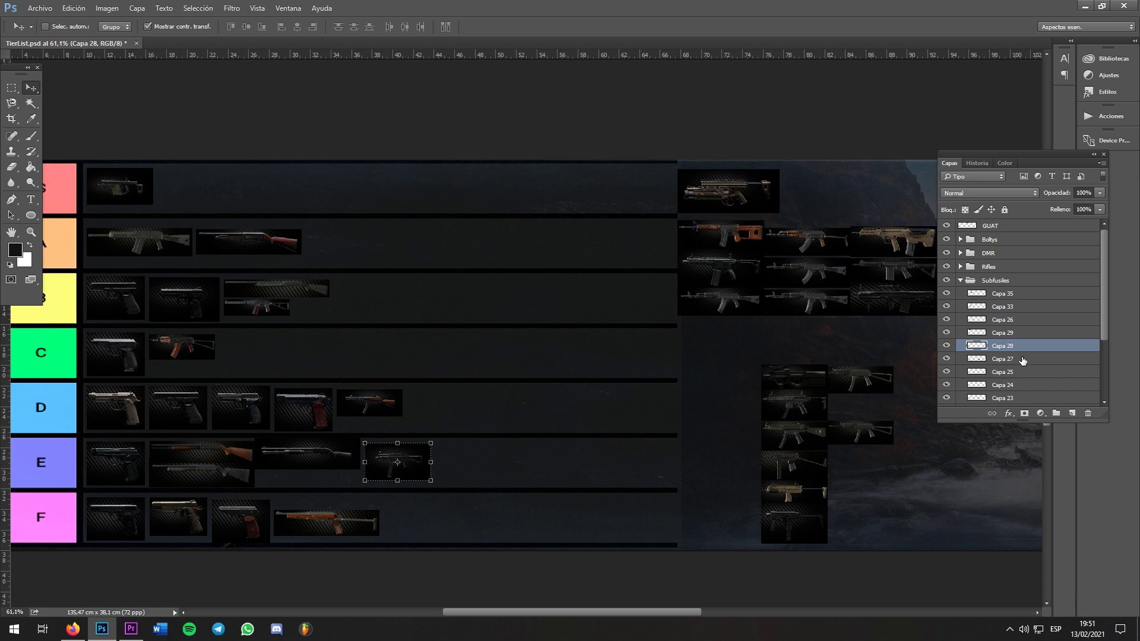
Place the Capa 27 submachine gun last in tier row F, after trying it in row D
click(1021, 359)
drag(883, 439, 459, 405)
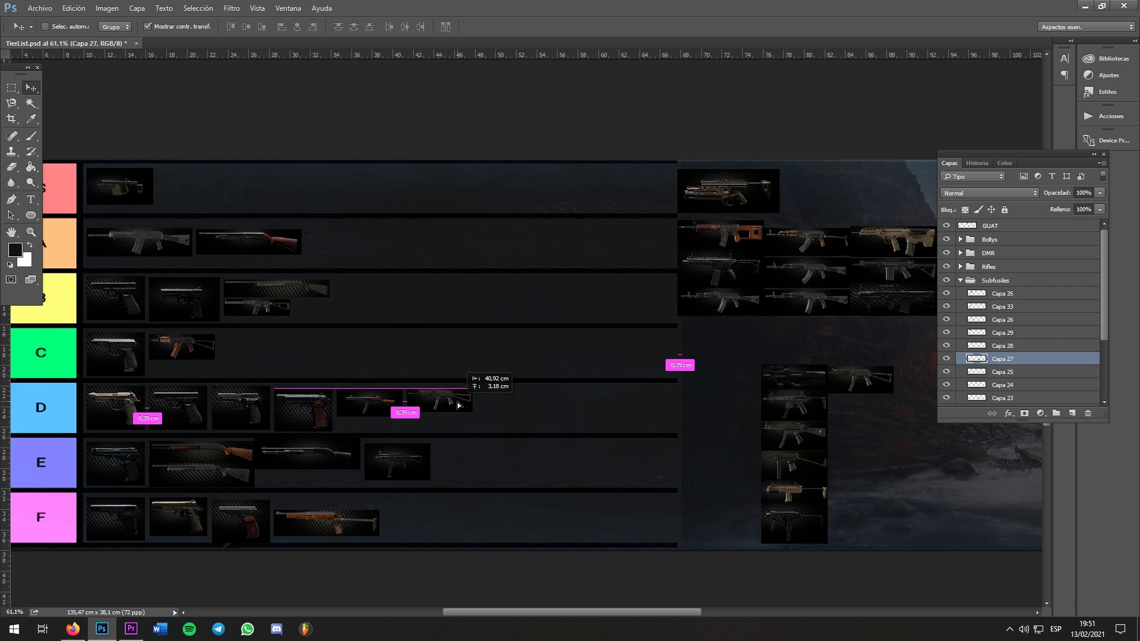
drag(459, 405, 438, 525)
Place the Capa 25 submachine gun in tier row B, right after the Capa 15 shotgun
click(1003, 371)
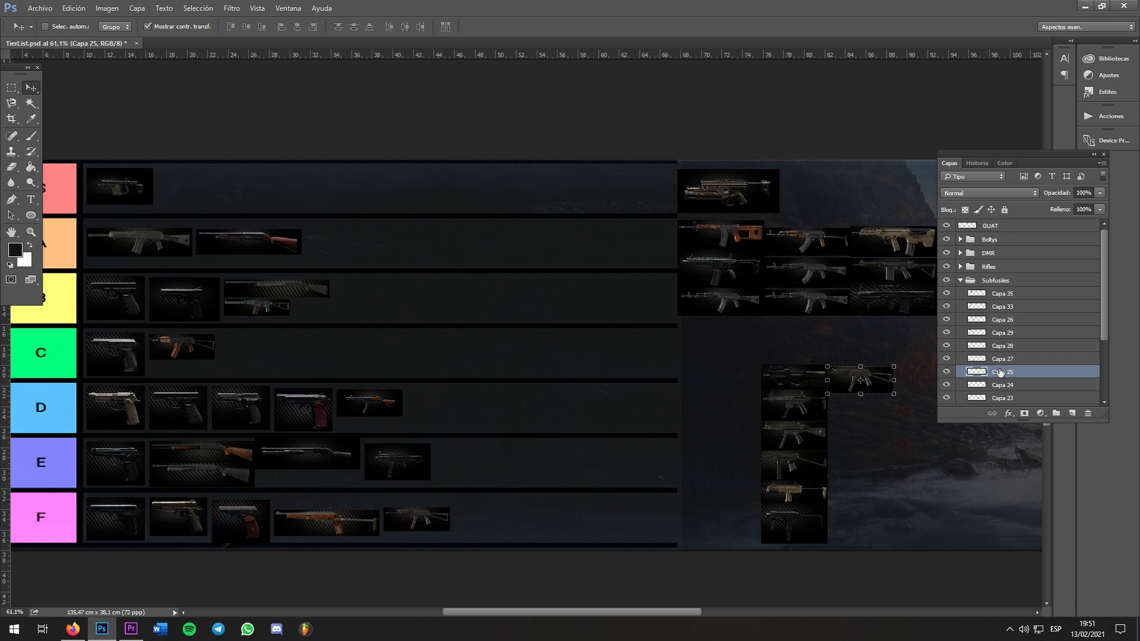
drag(862, 383, 279, 353)
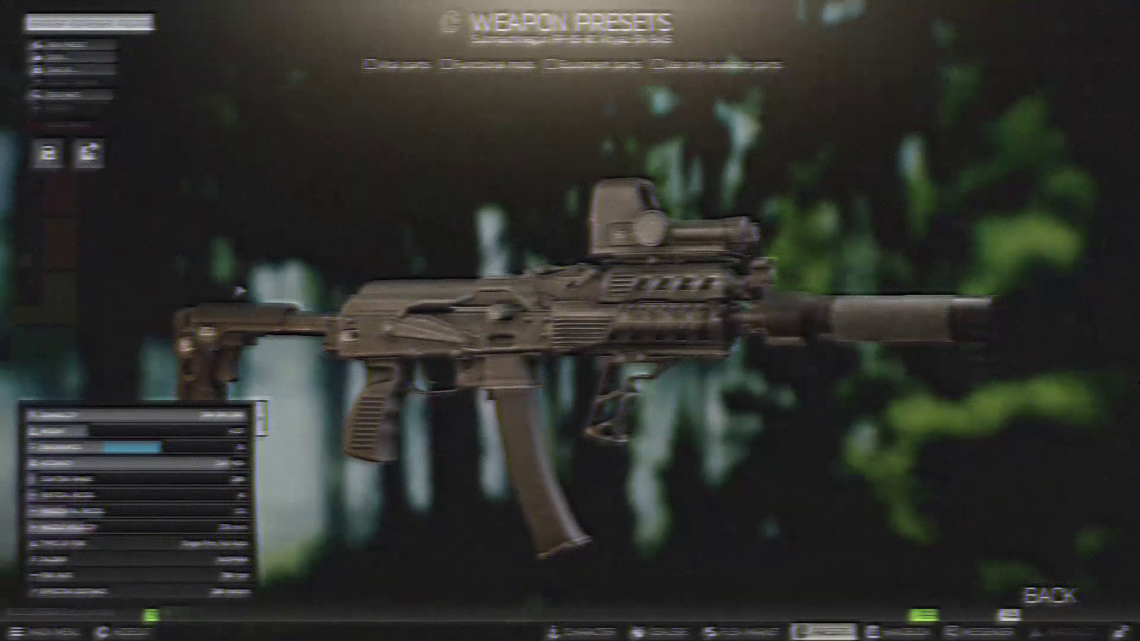
drag(1094, 440, 956, 475)
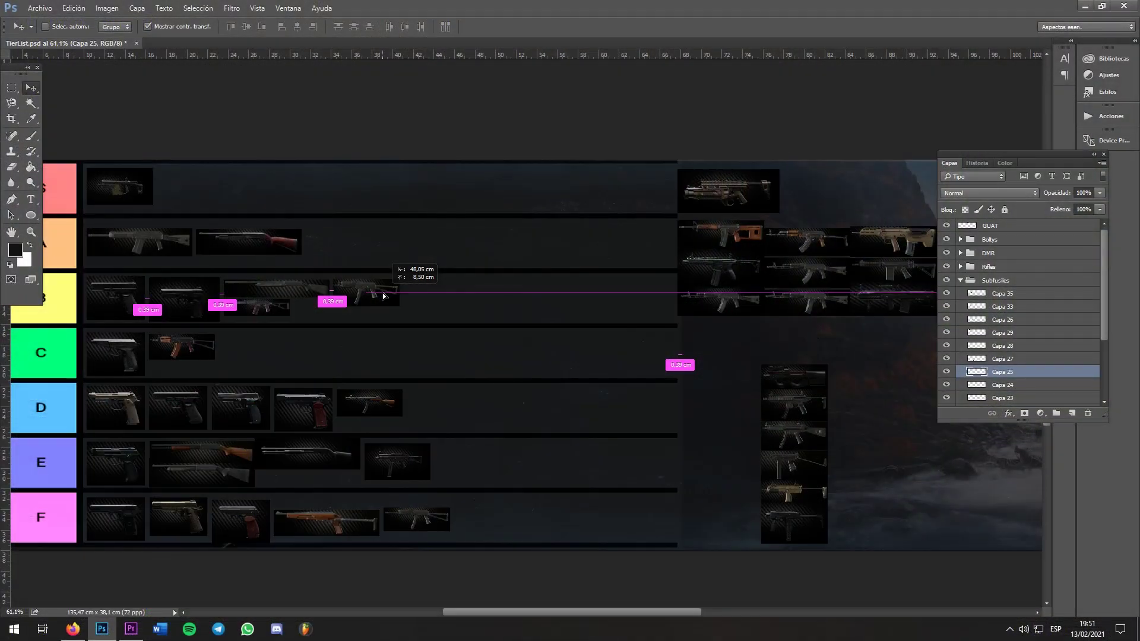
mouse_move(383, 295)
mouse_down()
mouse_move(272, 352)
mouse_move(331, 299)
mouse_move(375, 301)
mouse_move(339, 300)
mouse_move(301, 343)
mouse_move(382, 298)
mouse_up()
Place the Capa 24 submachine gun third in tier row A and the Capa 23 one last in row B
ctrl+click(824, 385)
drag(822, 386, 364, 249)
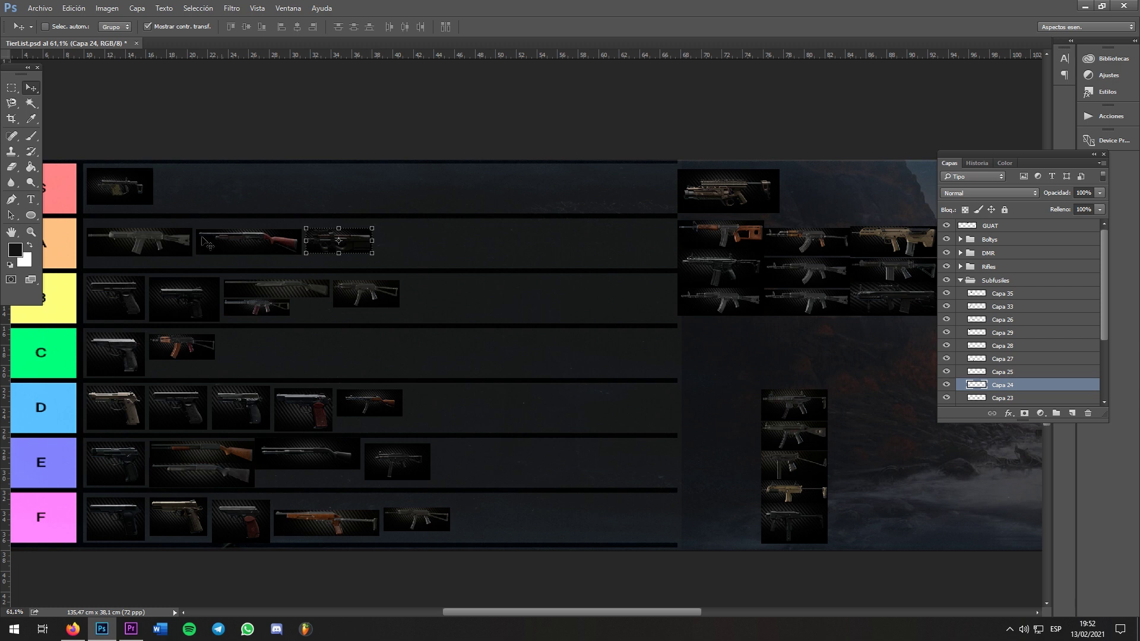
key(alt+bracketleft)
drag(818, 405, 458, 292)
Place the Capa 22 submachine gun third and the Capa 21 one fourth in tier row C
drag(819, 433, 266, 353)
key(alt+bracketleft)
drag(818, 472, 459, 410)
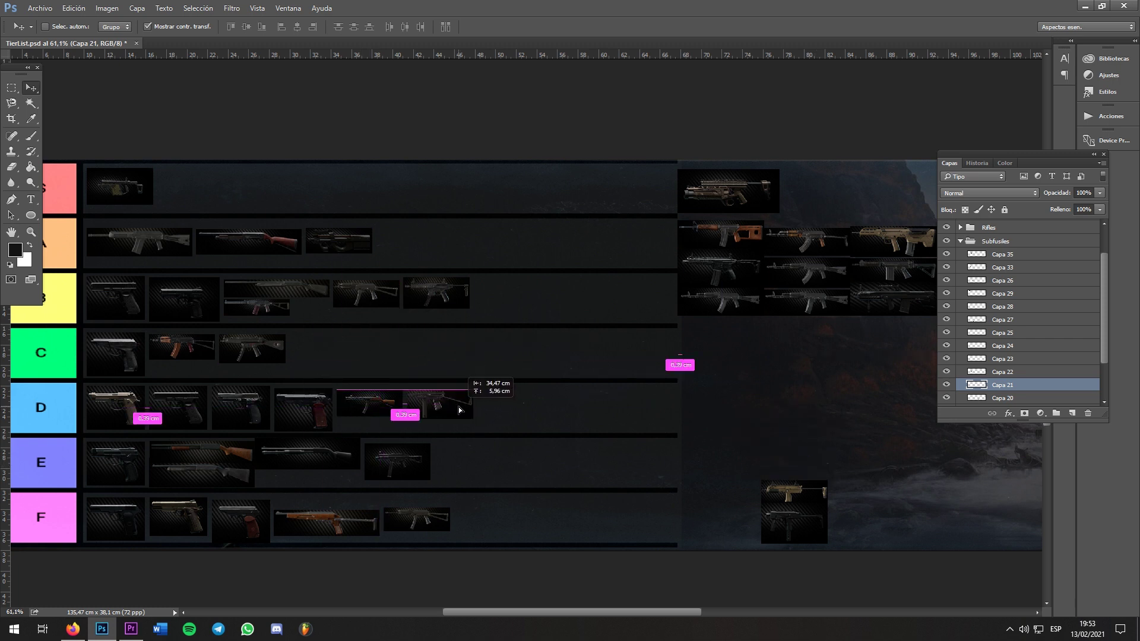
drag(459, 409, 345, 348)
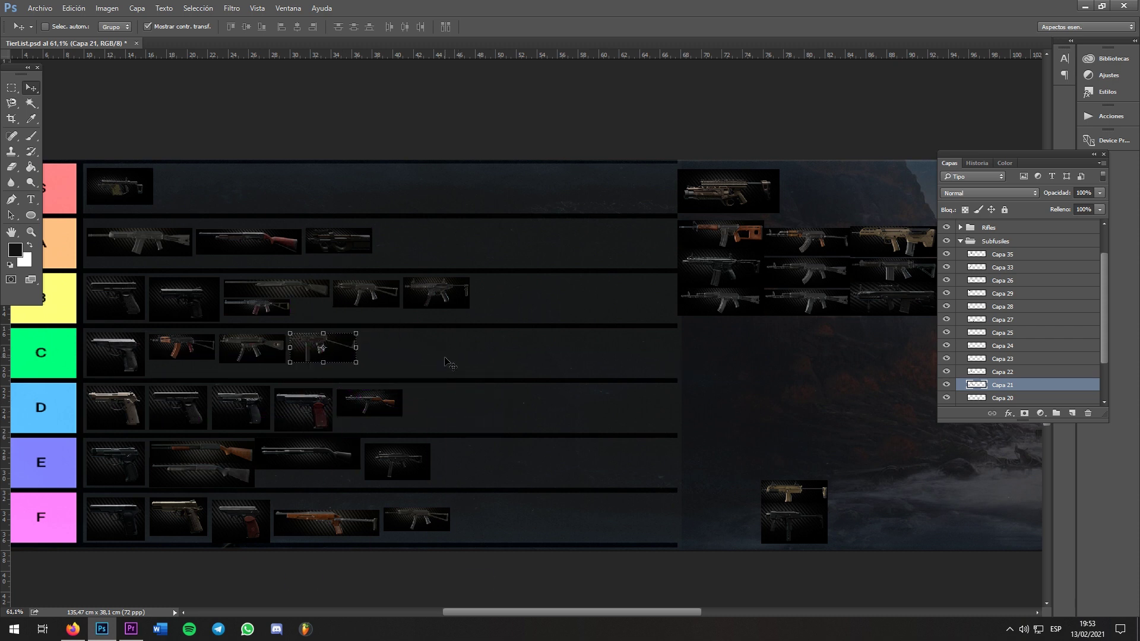
mouse_move(348, 355)
mouse_down()
mouse_move(359, 352)
mouse_move(342, 355)
mouse_up()
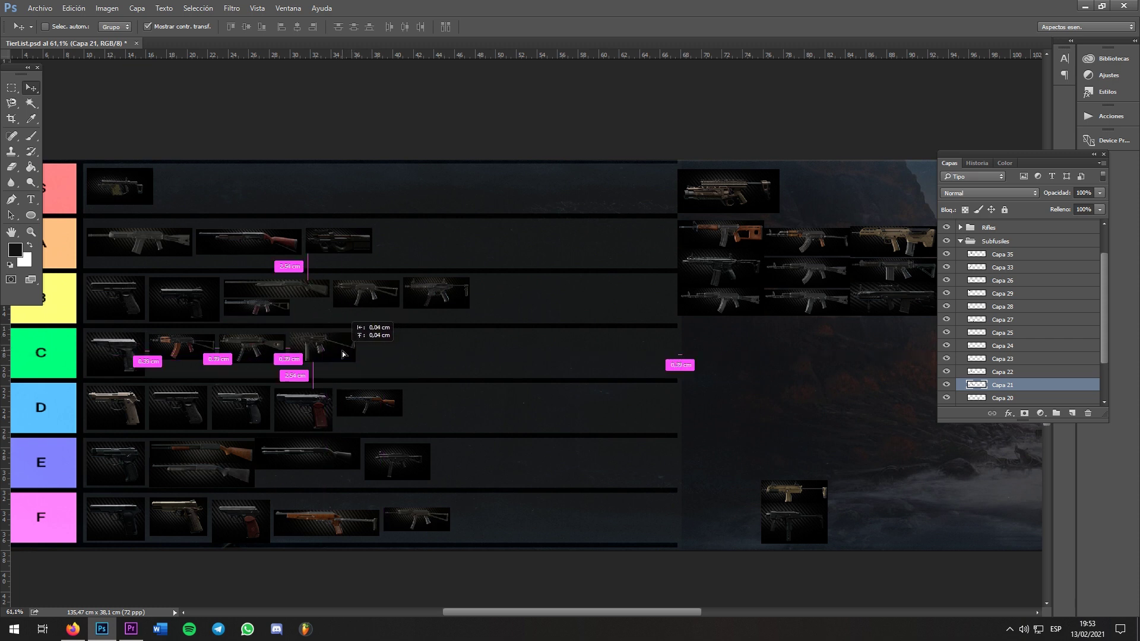
drag(343, 354, 343, 354)
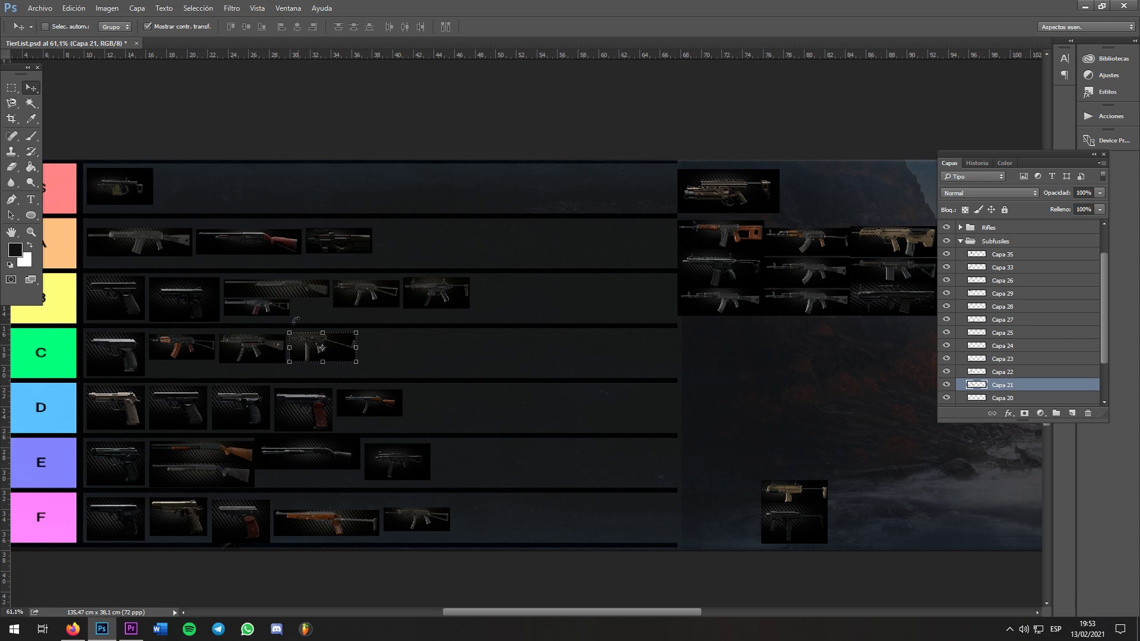
Place the Capa 20 submachine gun fourth in tier row A
scroll(1017, 344, down, 2)
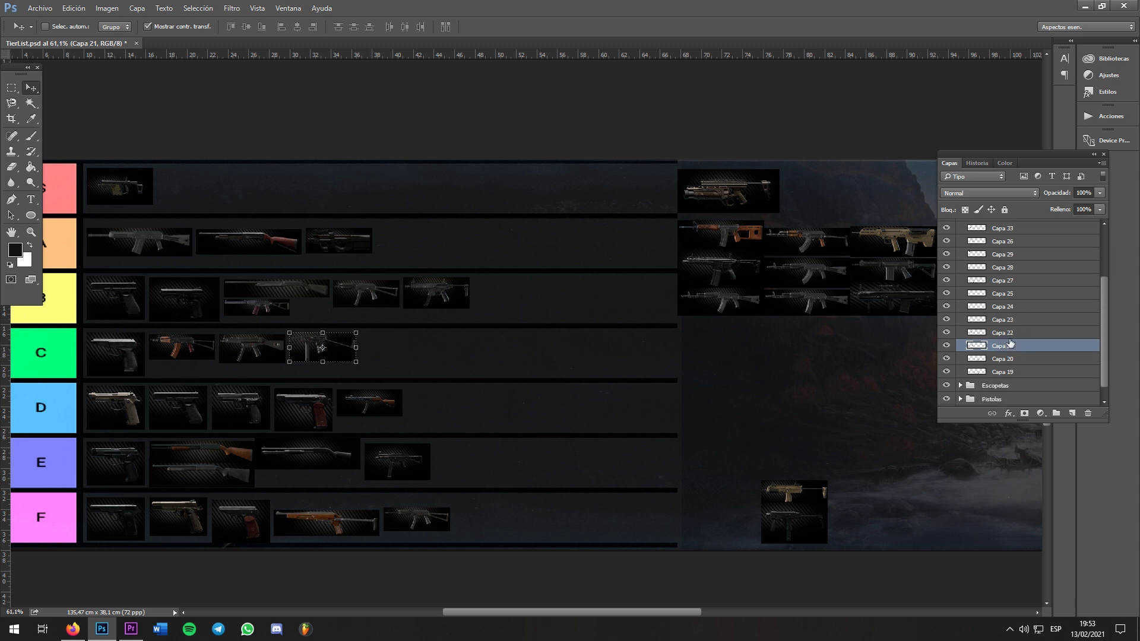
click(998, 360)
drag(818, 496, 433, 245)
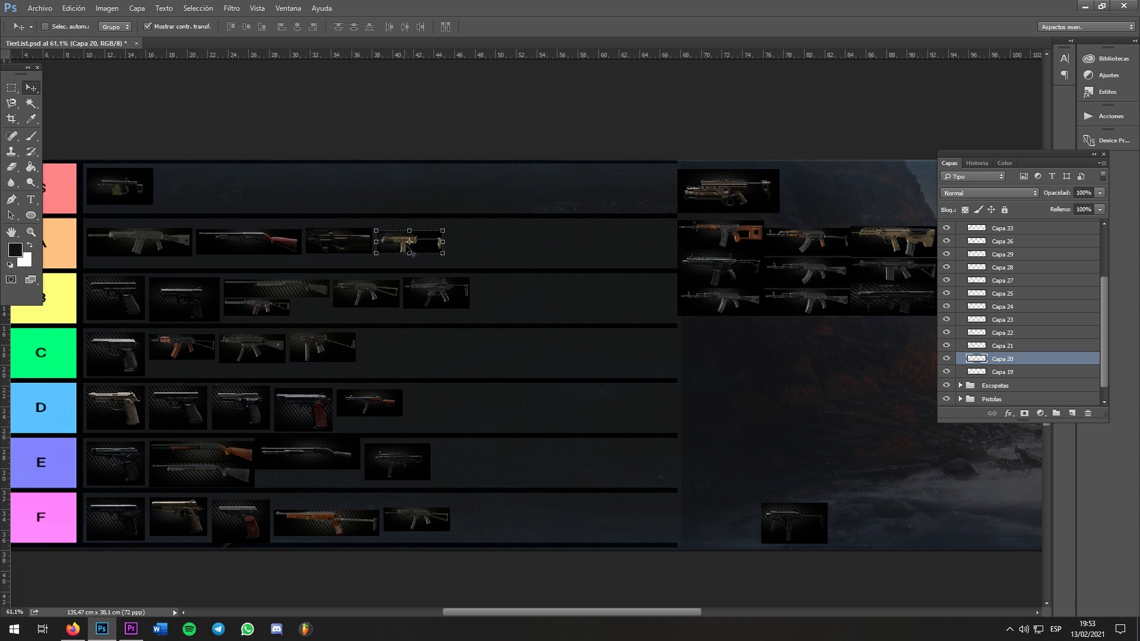
Place the Capa 19 submachine gun fifth in tier row A, after trying it second in row S
key(alt+bracketleft)
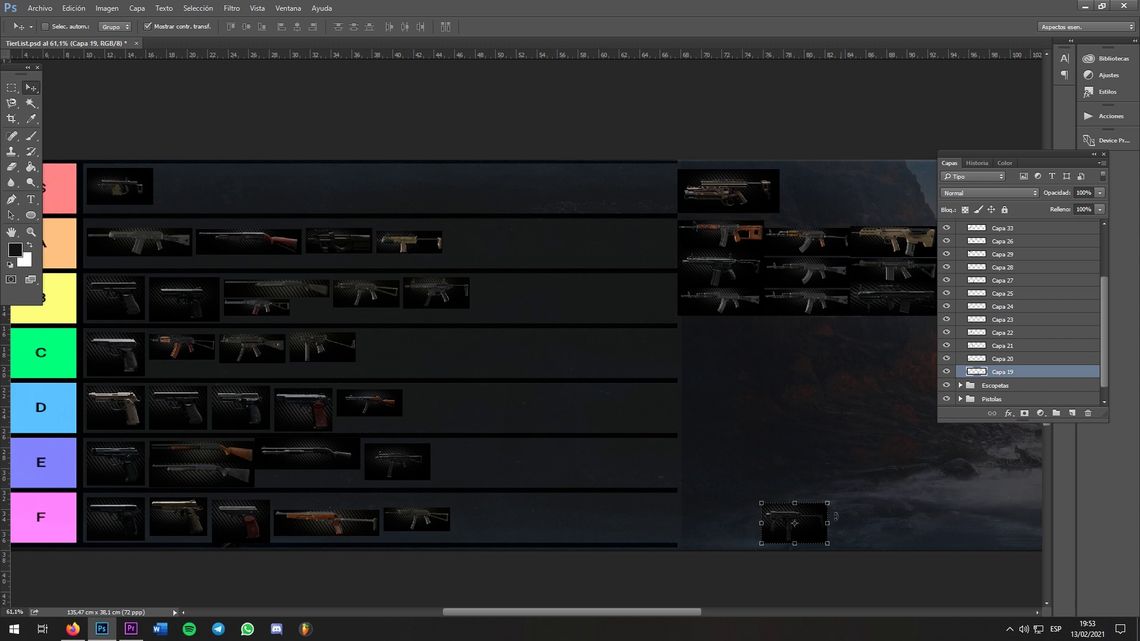
drag(823, 526, 215, 190)
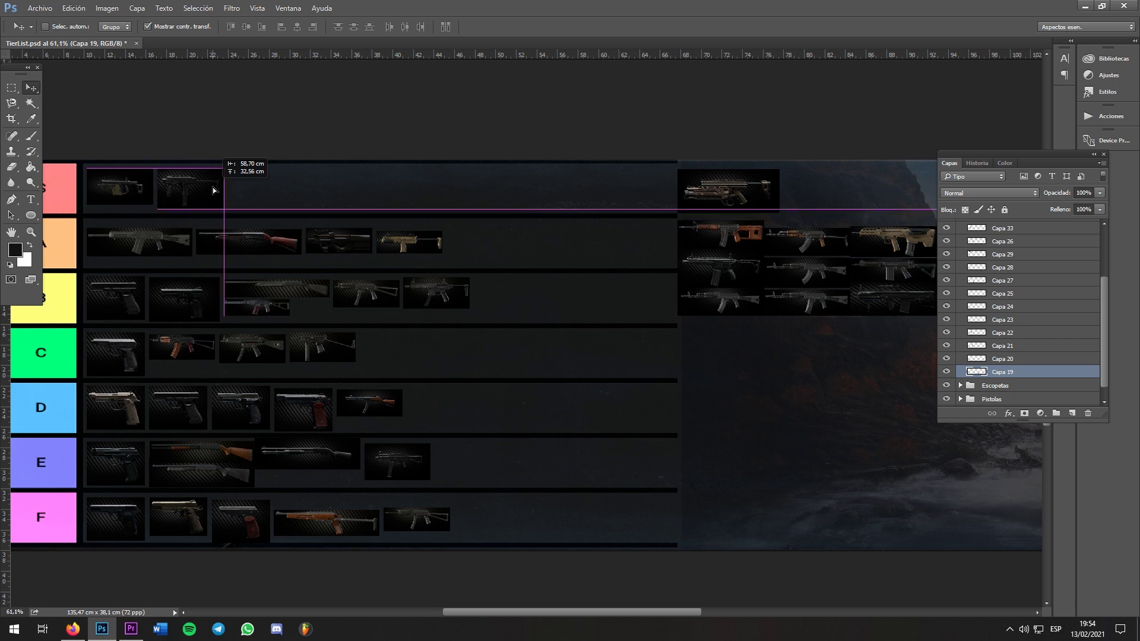
drag(214, 190, 215, 187)
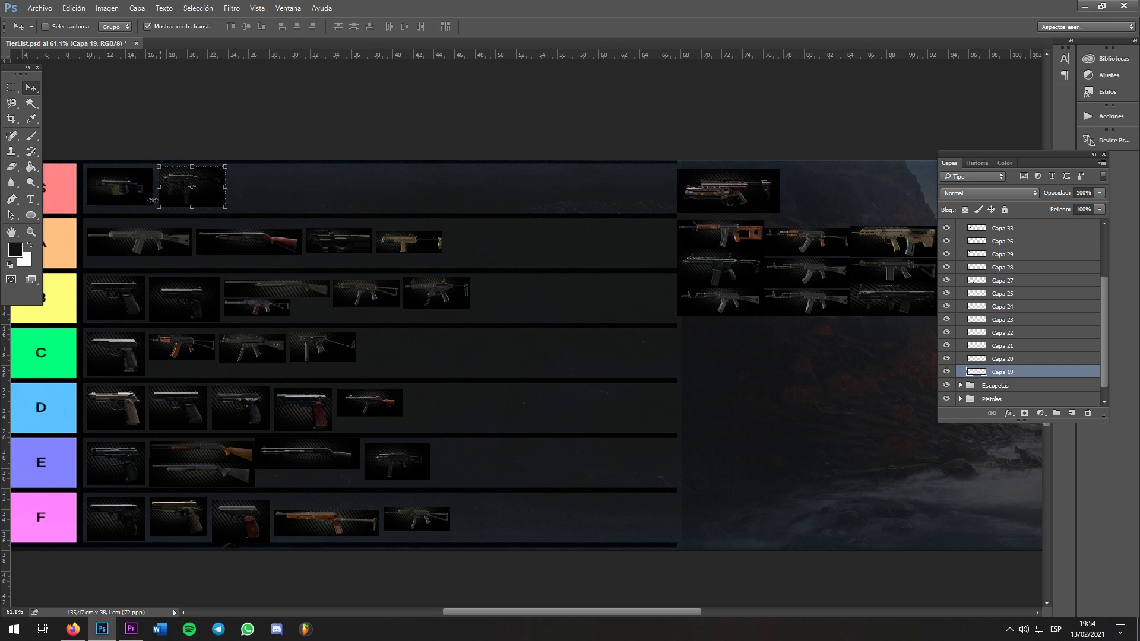
drag(205, 200, 202, 201)
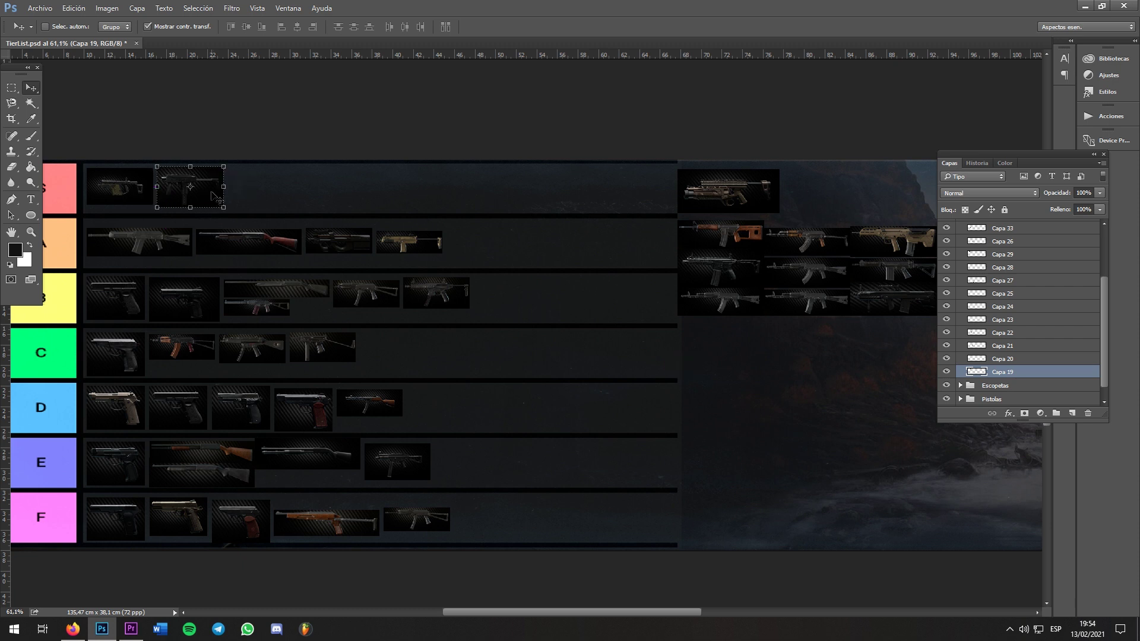
drag(214, 196, 515, 253)
drag(502, 256, 502, 252)
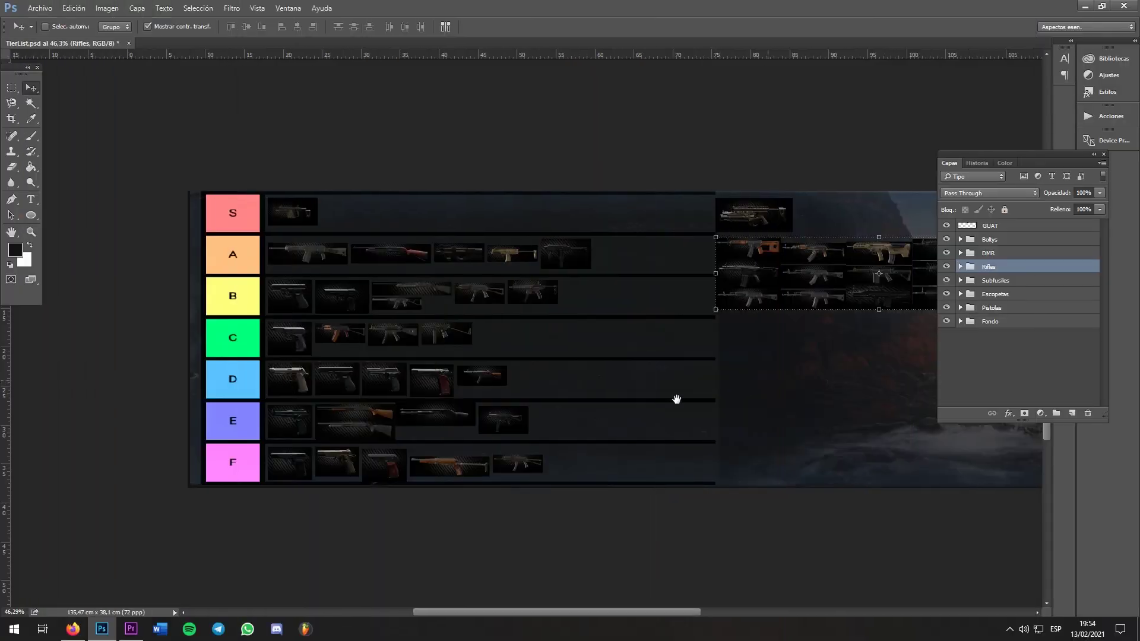
Shift the Rifles group further down beside the tier rows and place its Capa 43 rifle second in row S
drag(746, 394, 534, 418)
drag(745, 314, 740, 387)
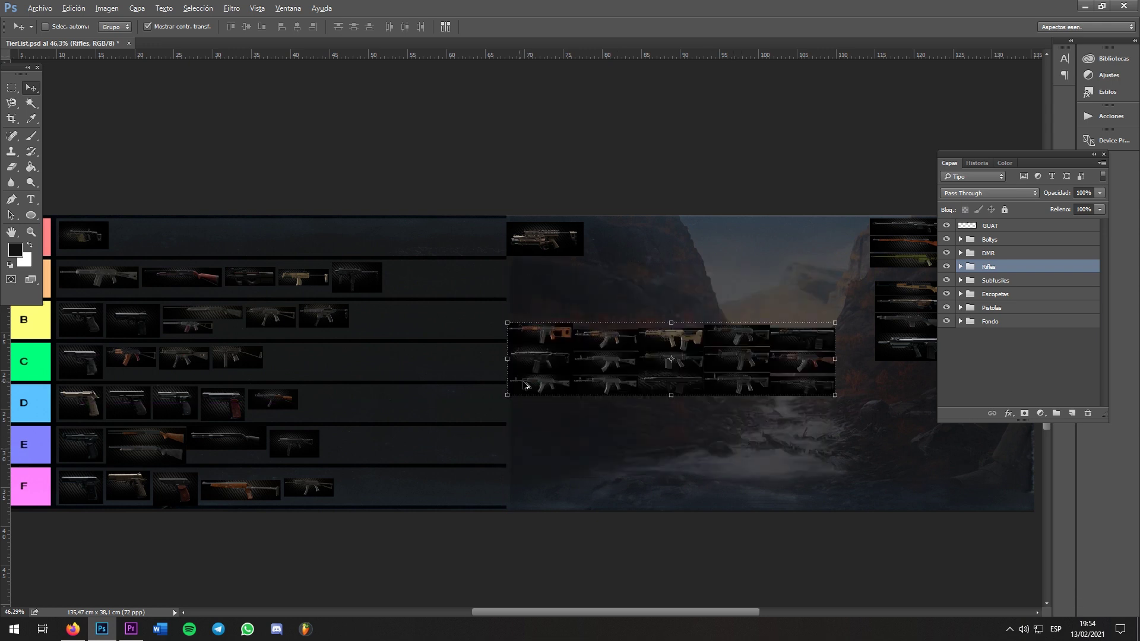
scroll(521, 380, up, 2)
ctrl+click(892, 325)
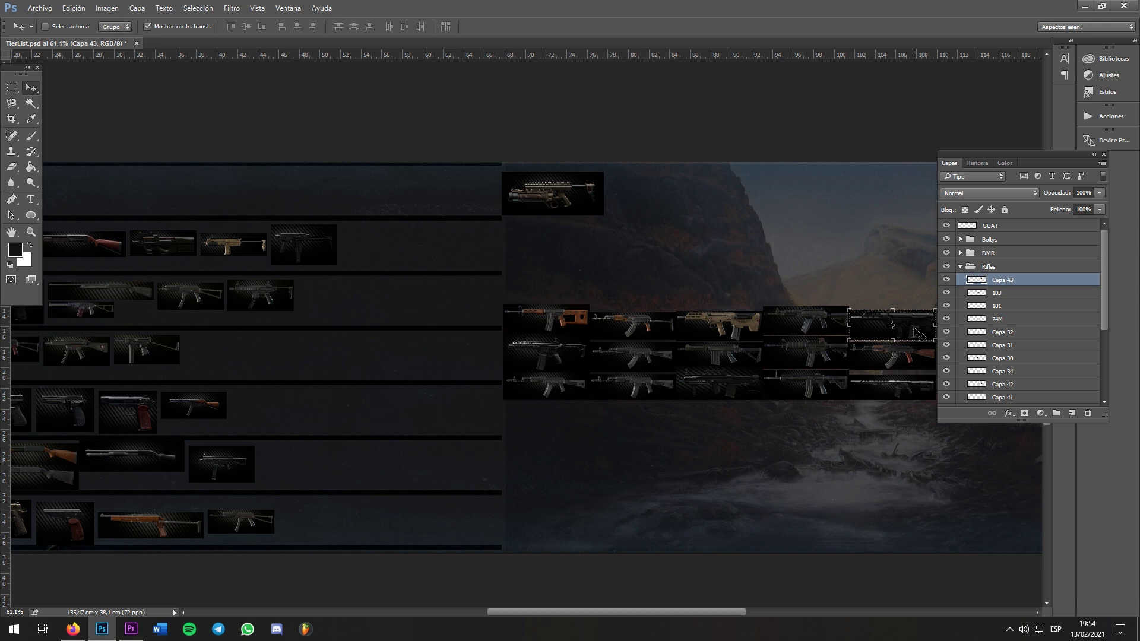
drag(917, 334, 380, 199)
drag(254, 291, 606, 280)
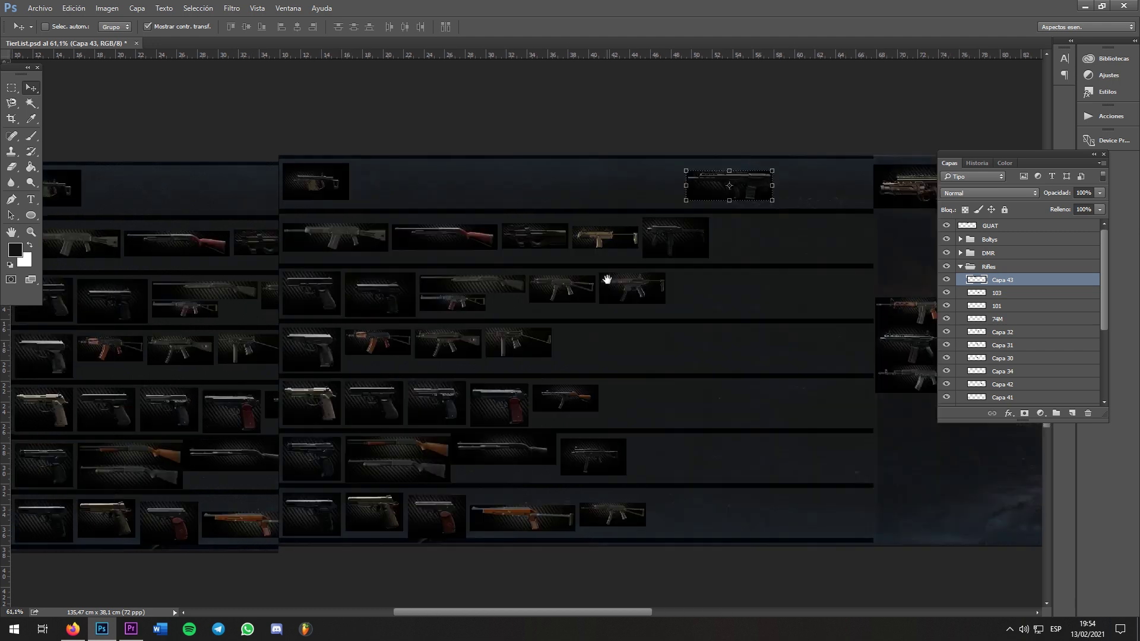
drag(751, 202, 422, 188)
Place the 103 rifle third in tier row S and the 101 rifle last in row B
drag(681, 262, 512, 251)
drag(857, 344, 612, 225)
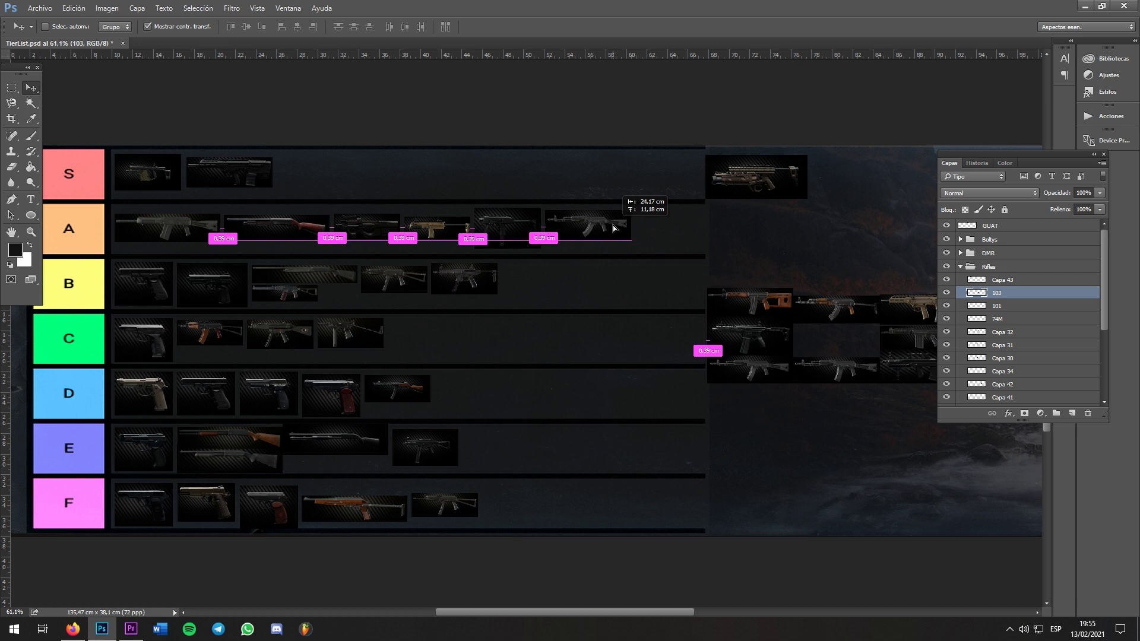
drag(612, 226, 345, 176)
key(alt+bracketleft)
drag(873, 376, 565, 283)
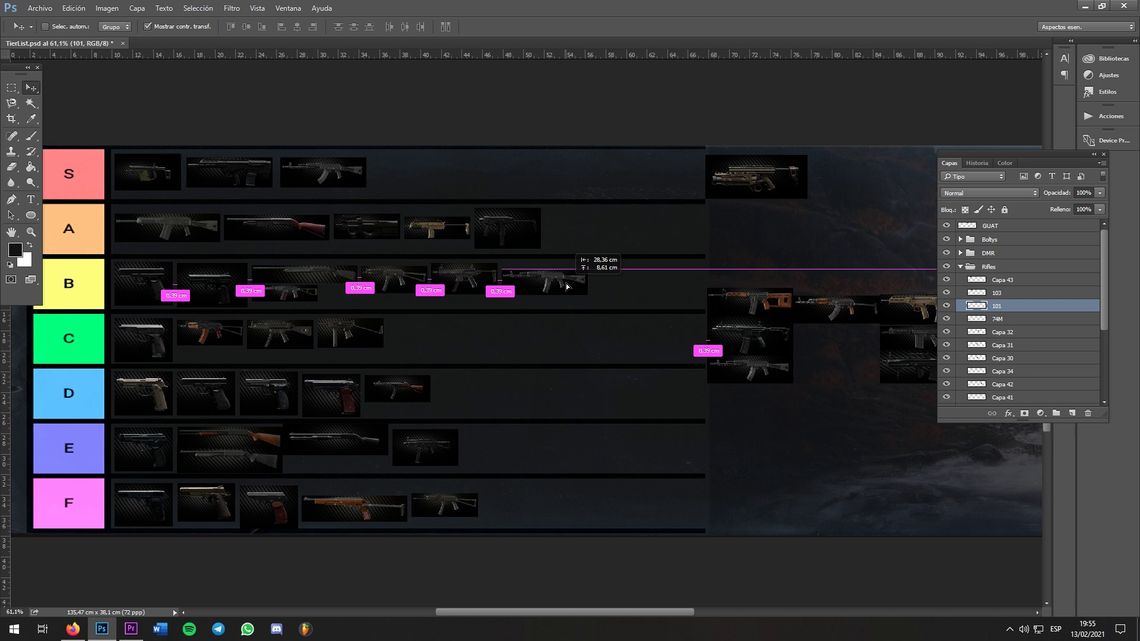
mouse_move(566, 284)
mouse_down()
mouse_move(582, 266)
mouse_move(534, 279)
mouse_move(566, 281)
mouse_up()
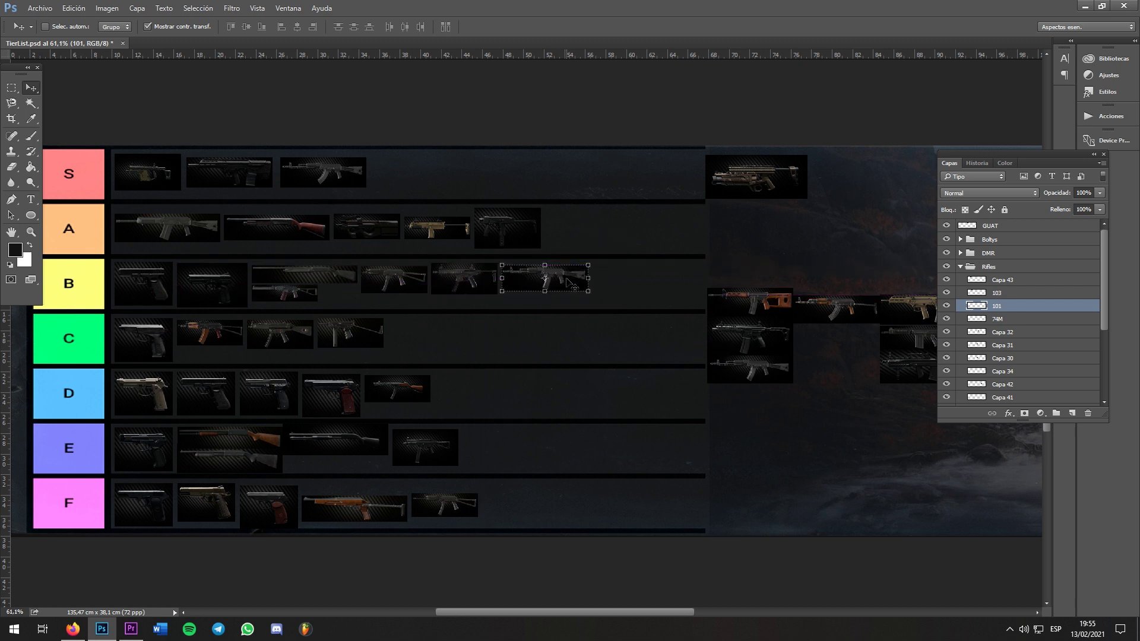
Place the 74M rifle fourth in tier row S, after trying it at the end of row A
click(985, 320)
drag(778, 374, 614, 230)
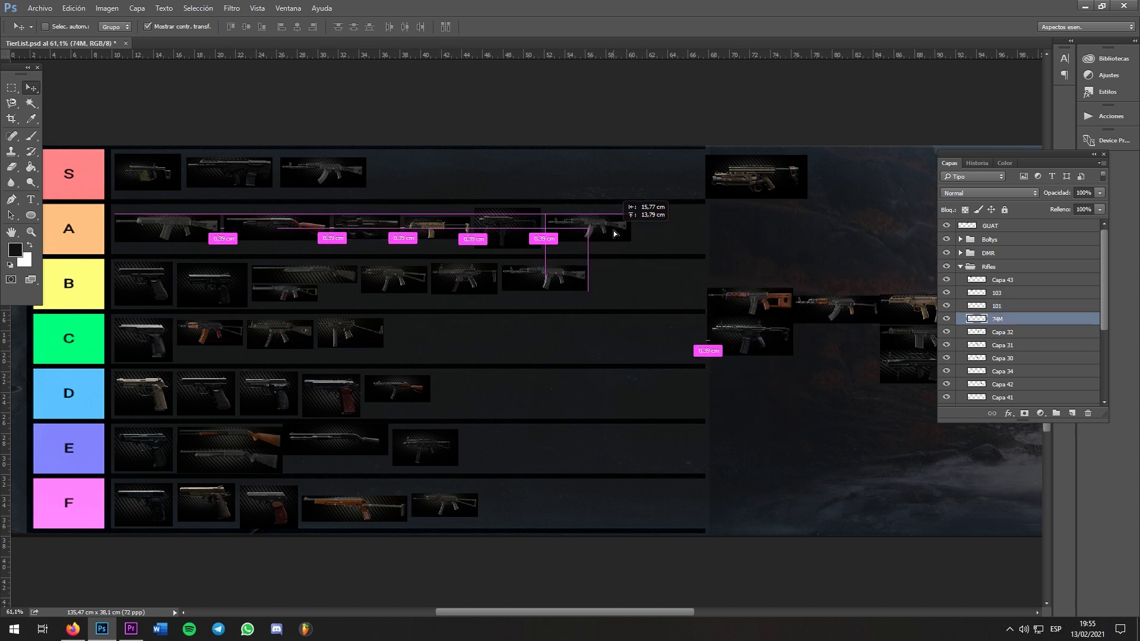
drag(614, 230, 615, 231)
drag(615, 233, 618, 231)
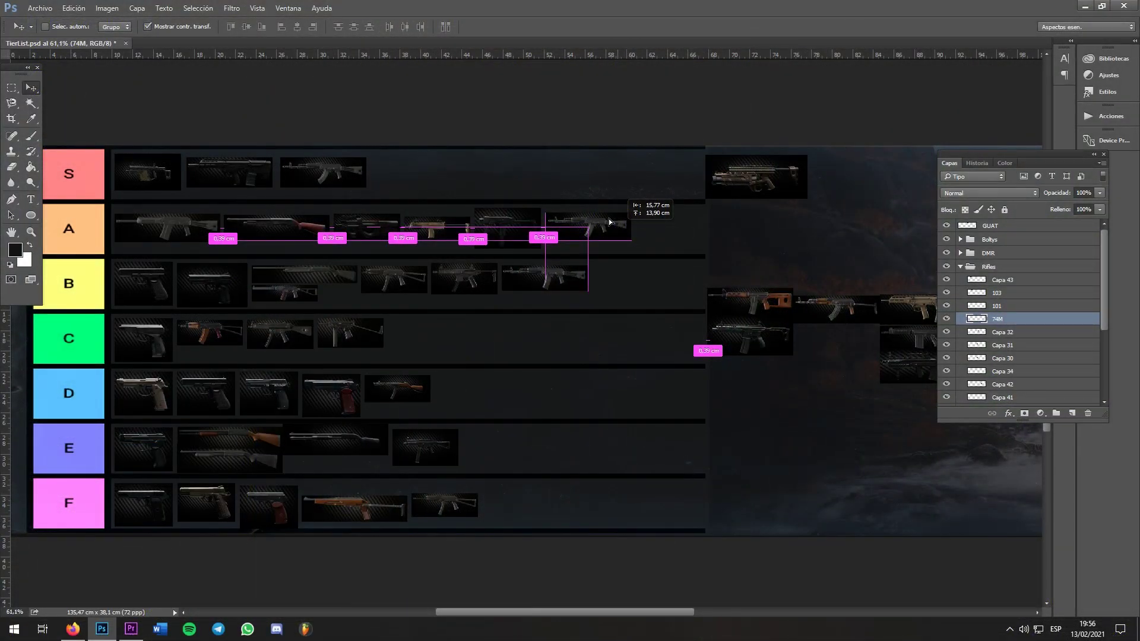
drag(609, 222, 444, 176)
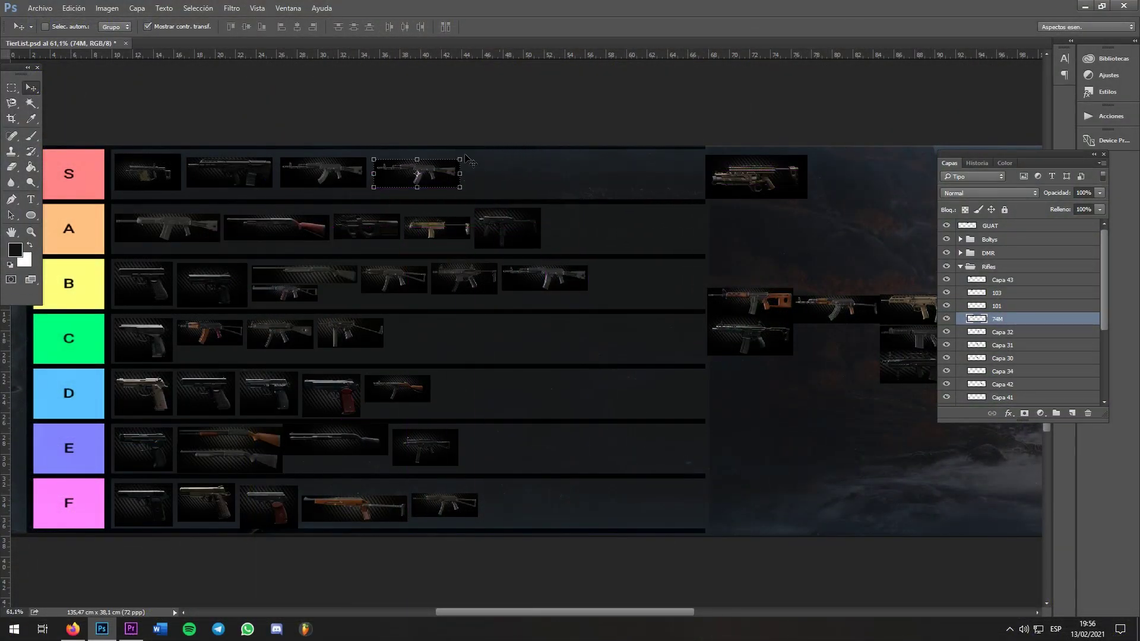
Place the Capa 32 rifle last in tier row B, after trying it at the end of row A
click(1003, 332)
drag(872, 324, 647, 241)
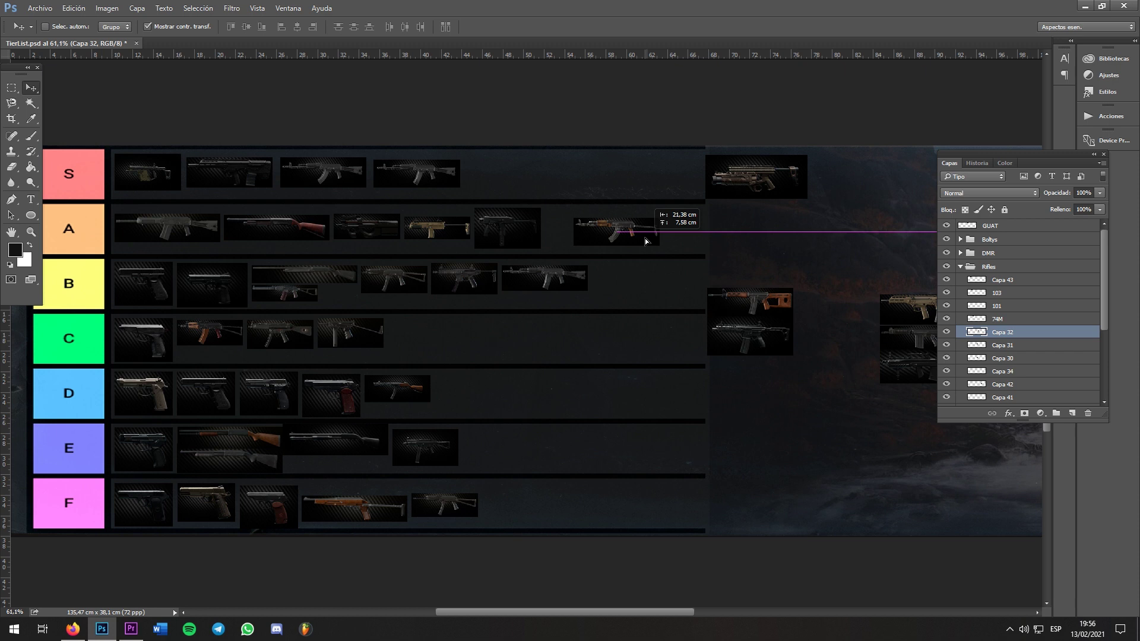
drag(647, 241, 622, 236)
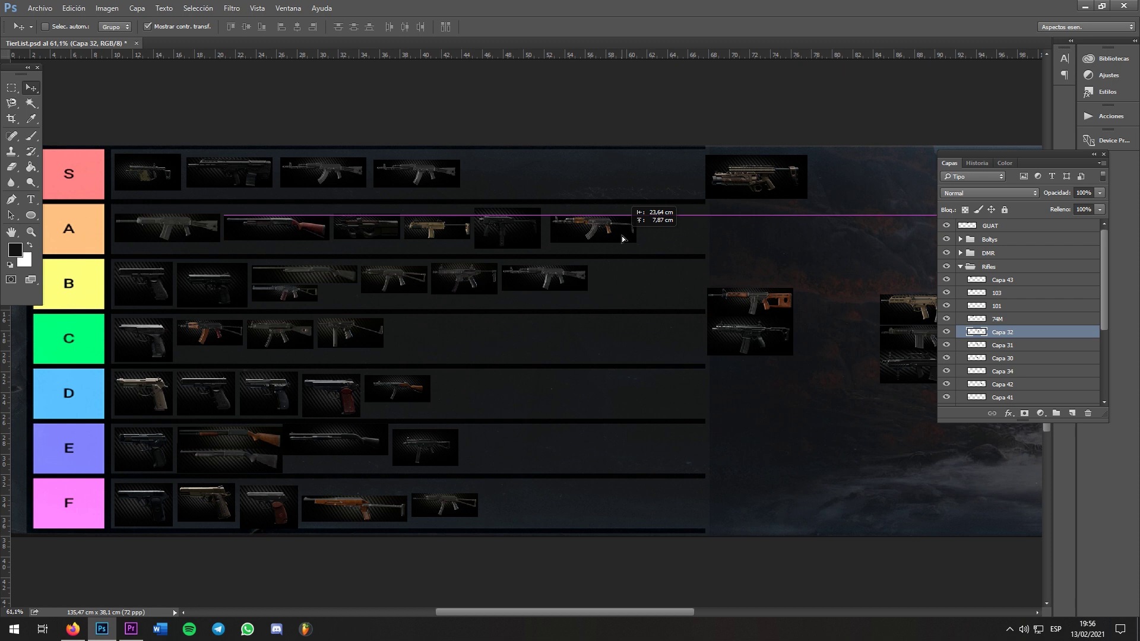
drag(622, 236, 669, 289)
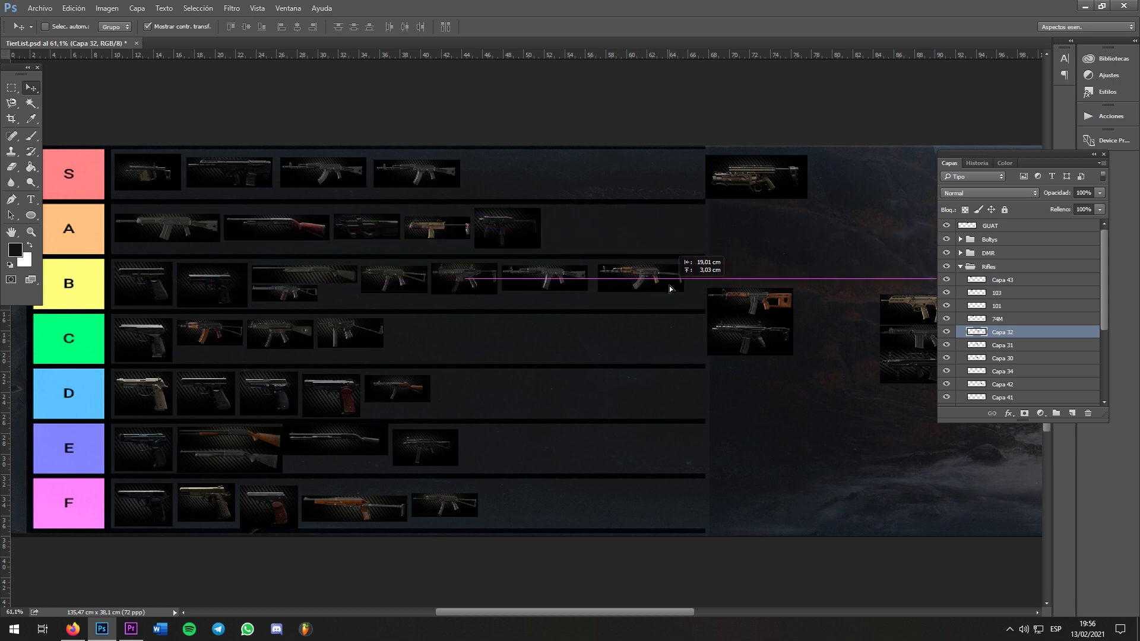
Place the Capa 31 rifle sixth in tier row A, right after the Capa 19 submachine gun
ctrl+click(751, 303)
drag(779, 301, 681, 230)
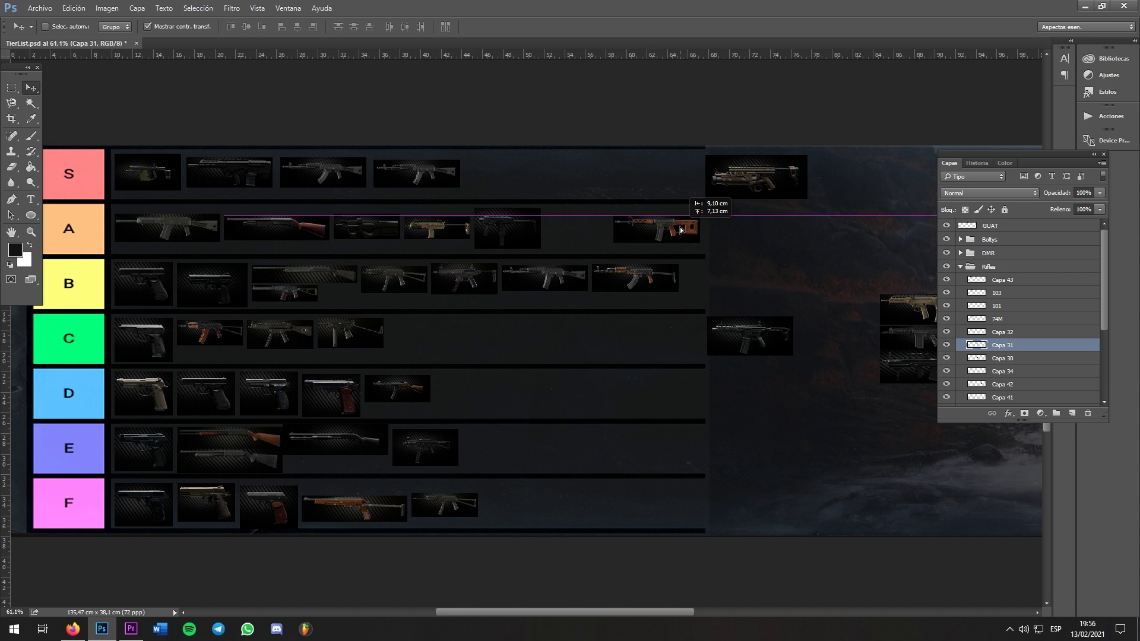
drag(681, 230, 613, 229)
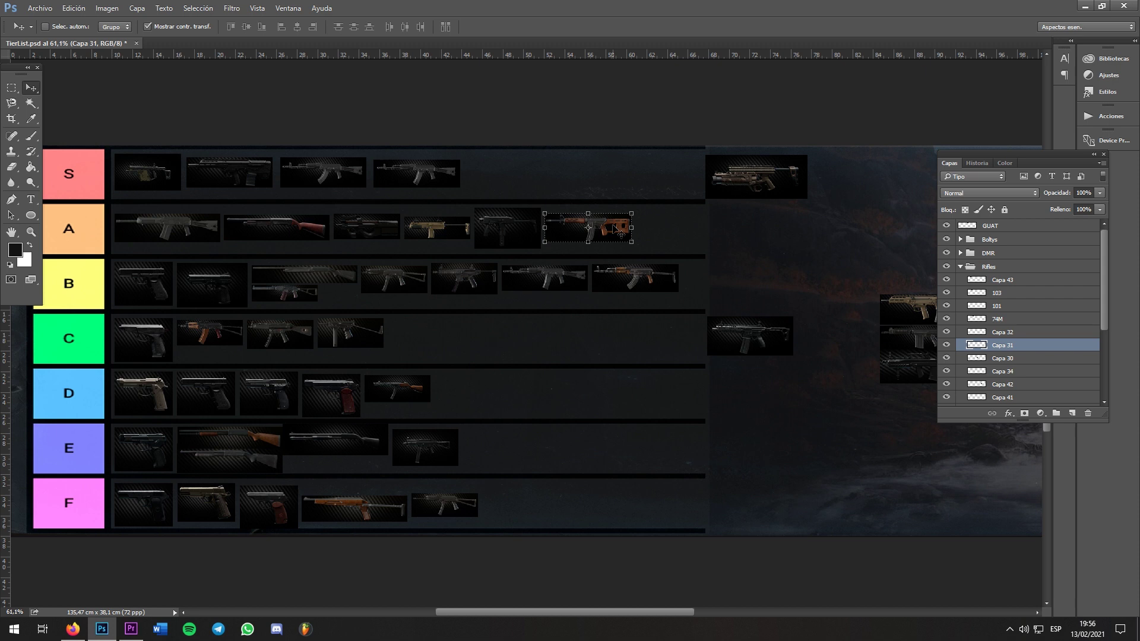
Place the Capa 30 rifle at the end of tier row B, right after the Capa 32 rifle
click(1010, 358)
drag(773, 330, 822, 284)
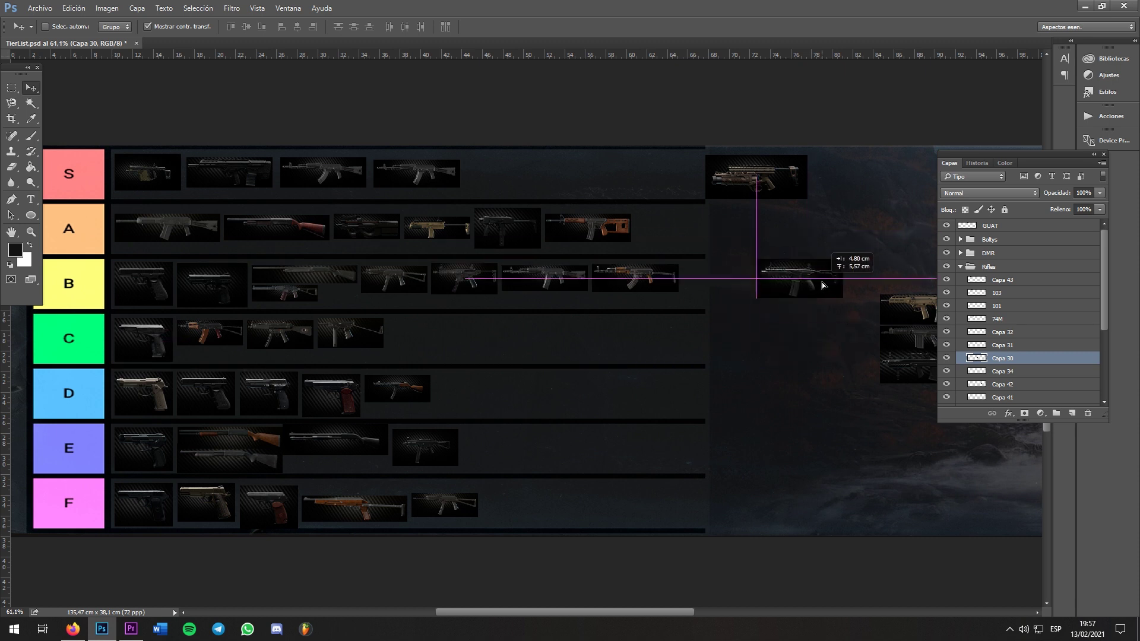
drag(822, 282, 788, 290)
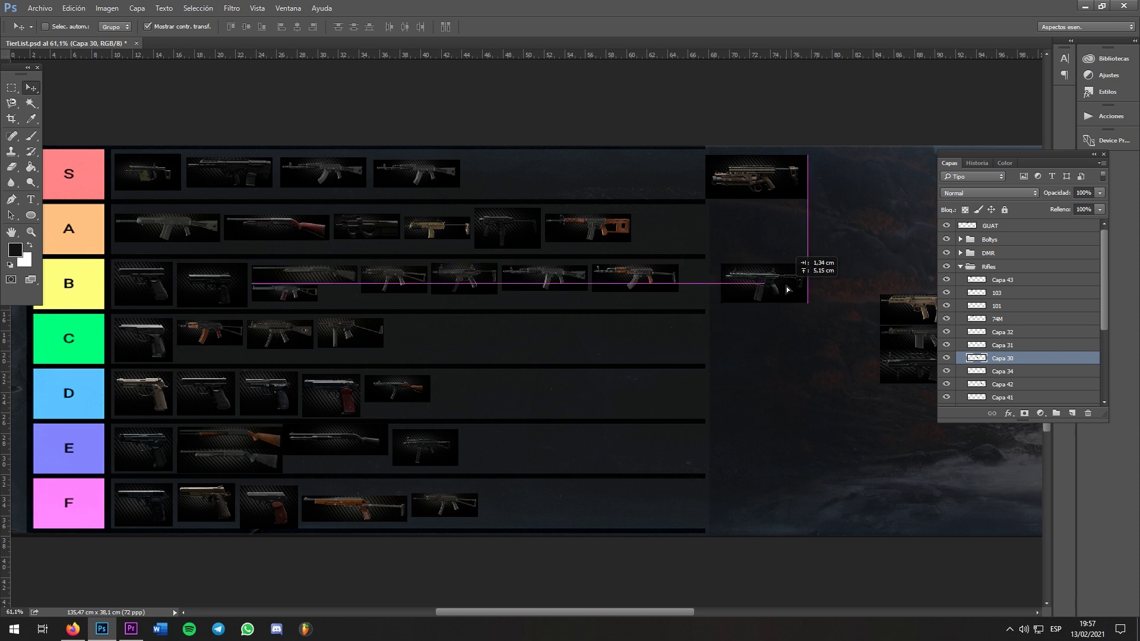
drag(788, 290, 752, 288)
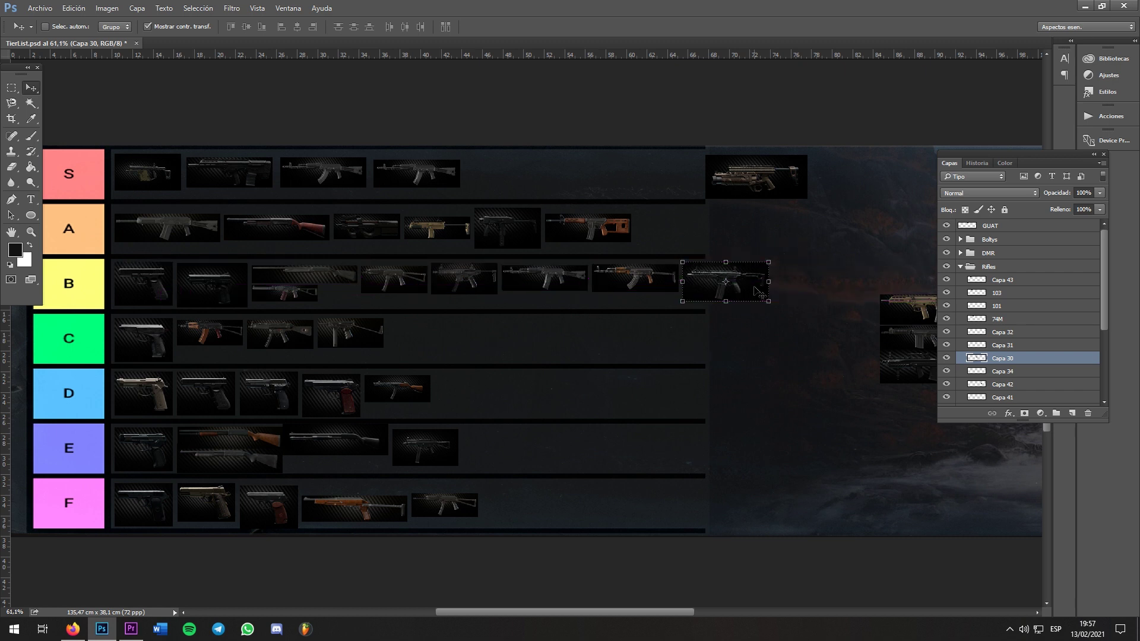
Place the Capa 34 rifle seventh in tier row A, right after the Capa 31 rifle
drag(763, 328, 578, 329)
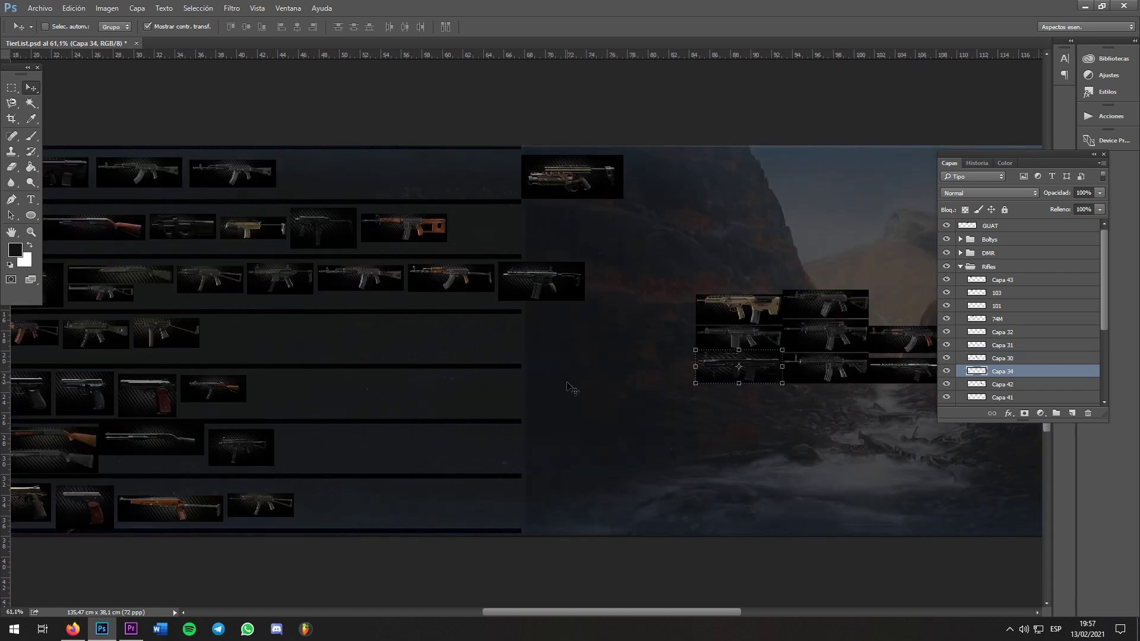
ctrl+click(751, 376)
drag(757, 375, 599, 246)
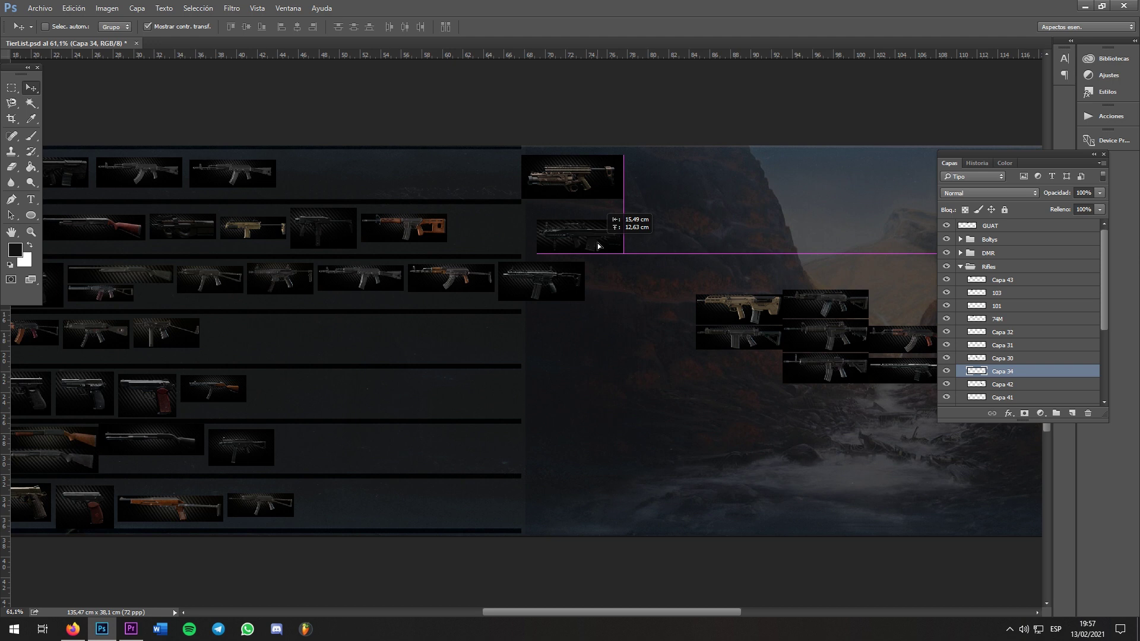
drag(599, 245, 603, 248)
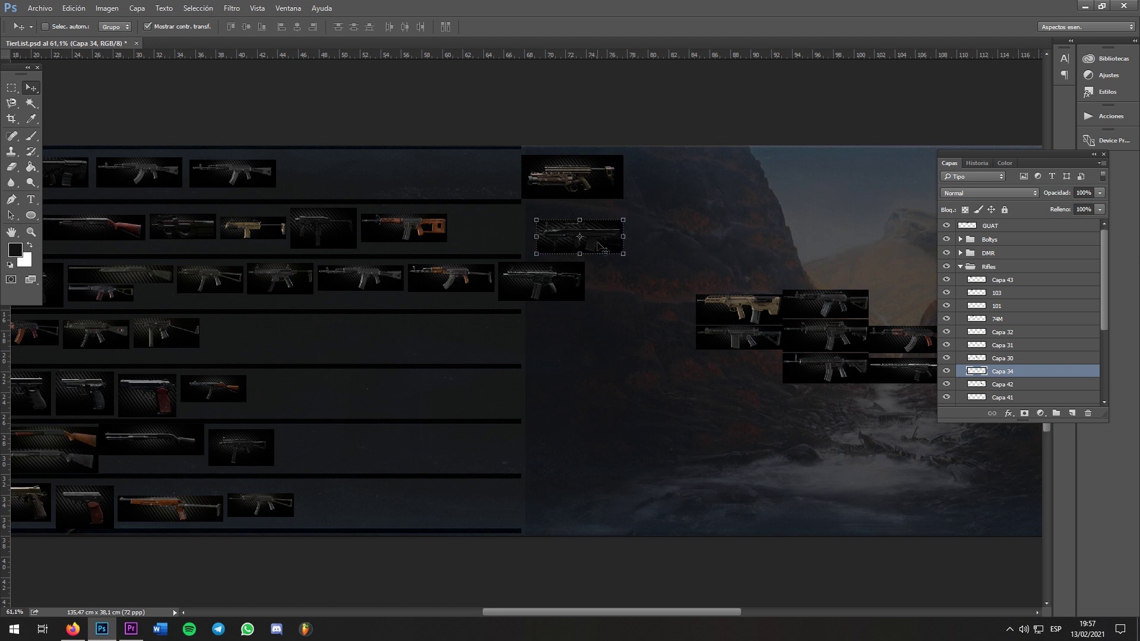
drag(409, 333, 507, 334)
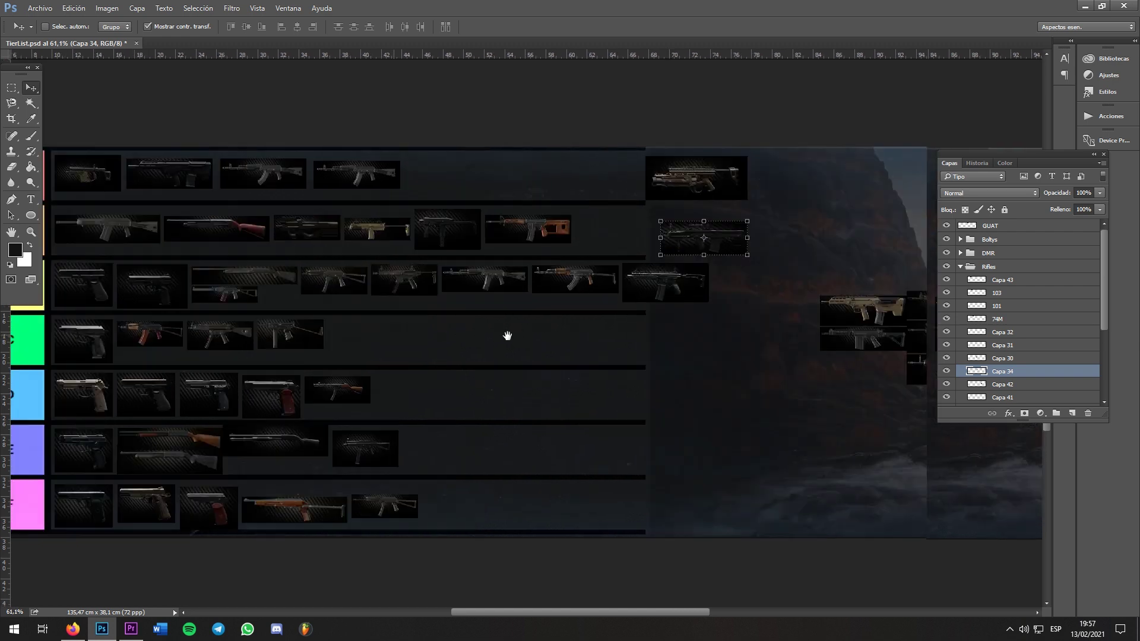
drag(683, 248, 599, 243)
Place the Capa 42 rifle at the end of tier row A, right after the Capa 34 rifle
drag(598, 243, 434, 250)
ctrl+click(855, 343)
drag(855, 343, 626, 301)
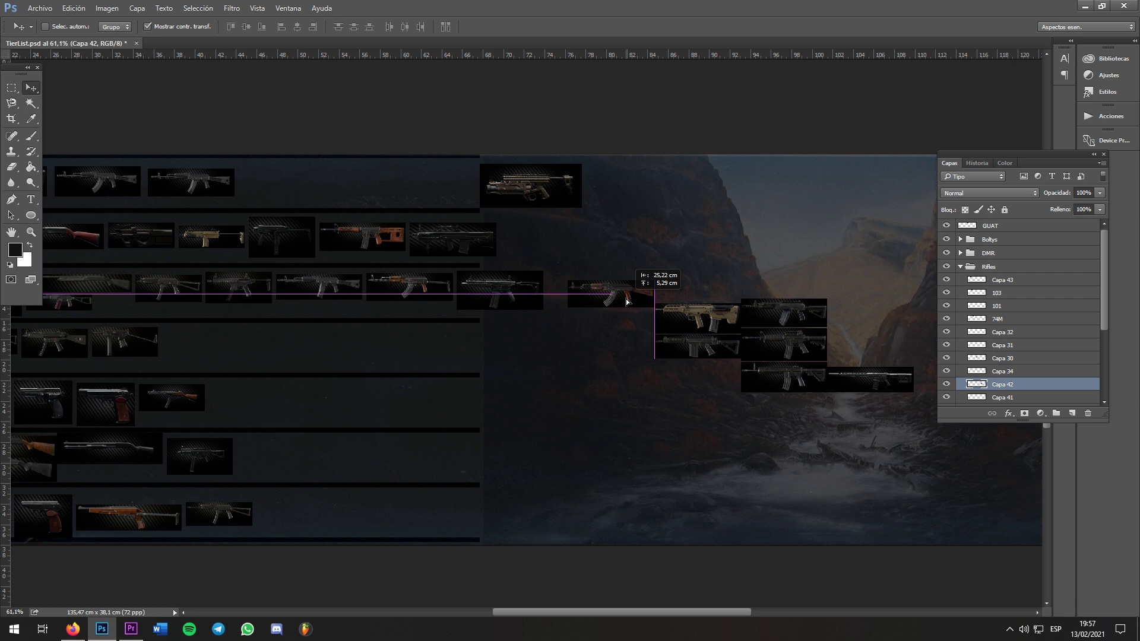
drag(627, 301, 642, 262)
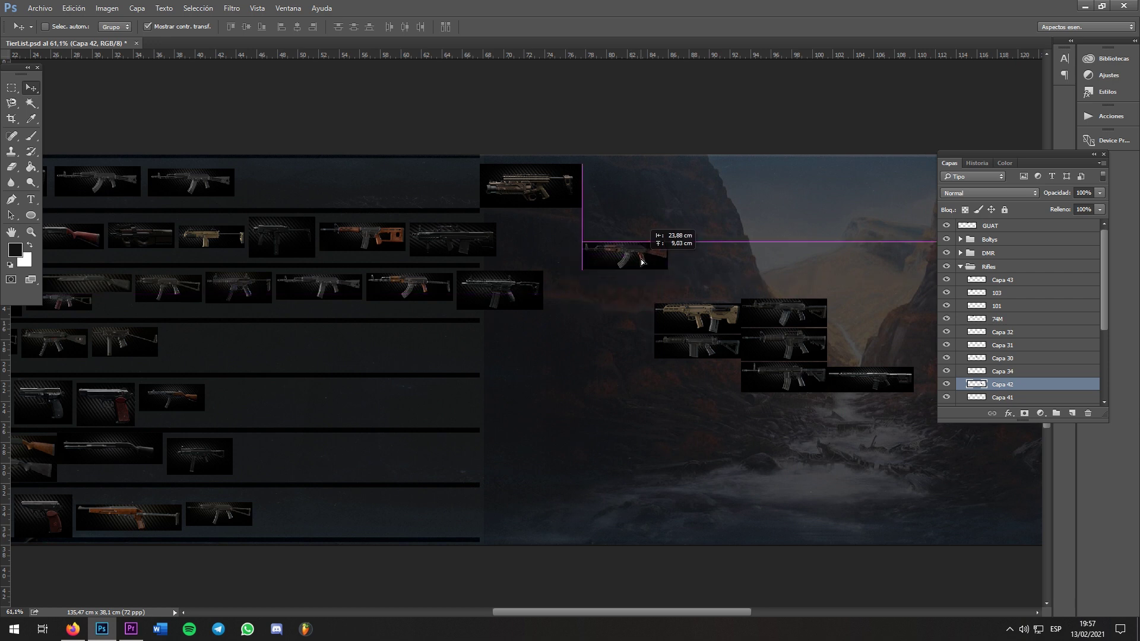
drag(641, 262, 641, 262)
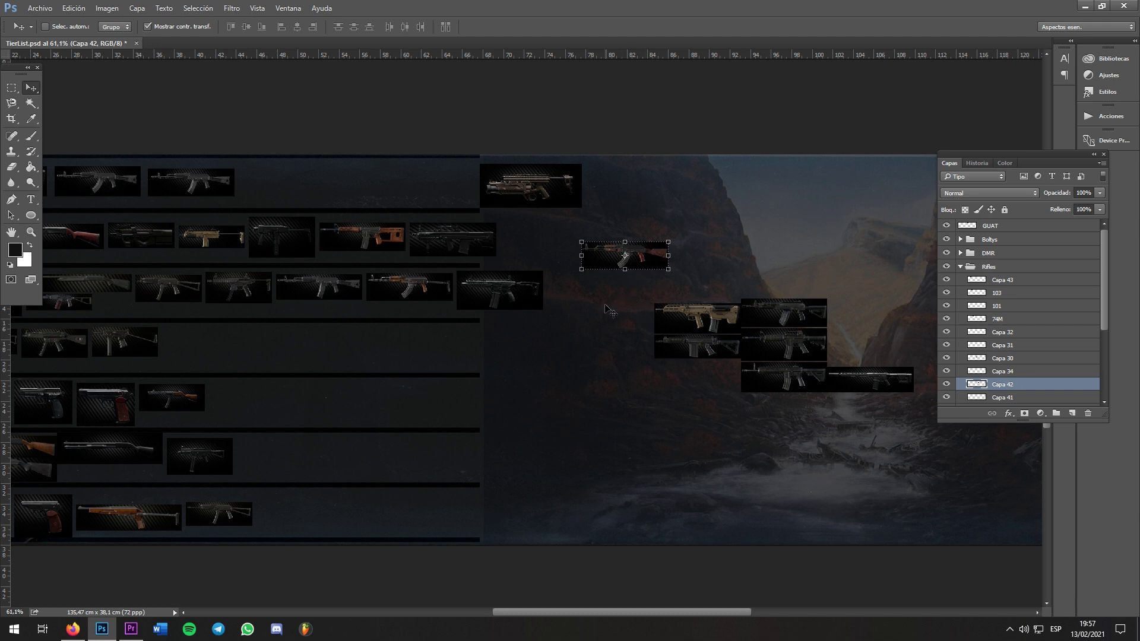
drag(507, 350, 611, 372)
drag(550, 341, 584, 339)
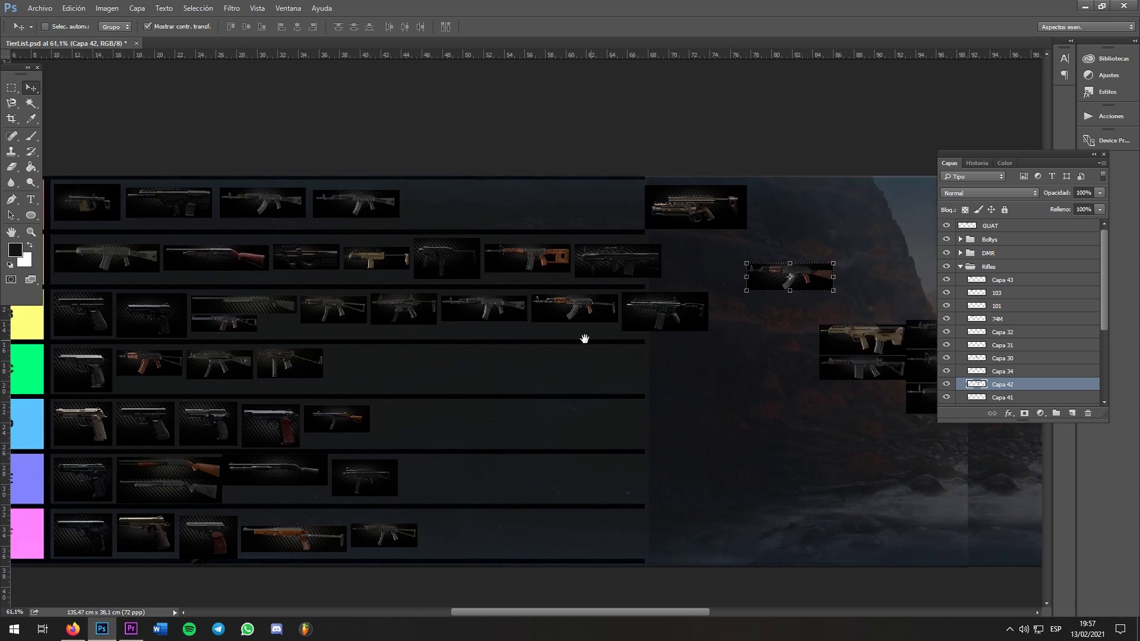
drag(796, 290, 722, 271)
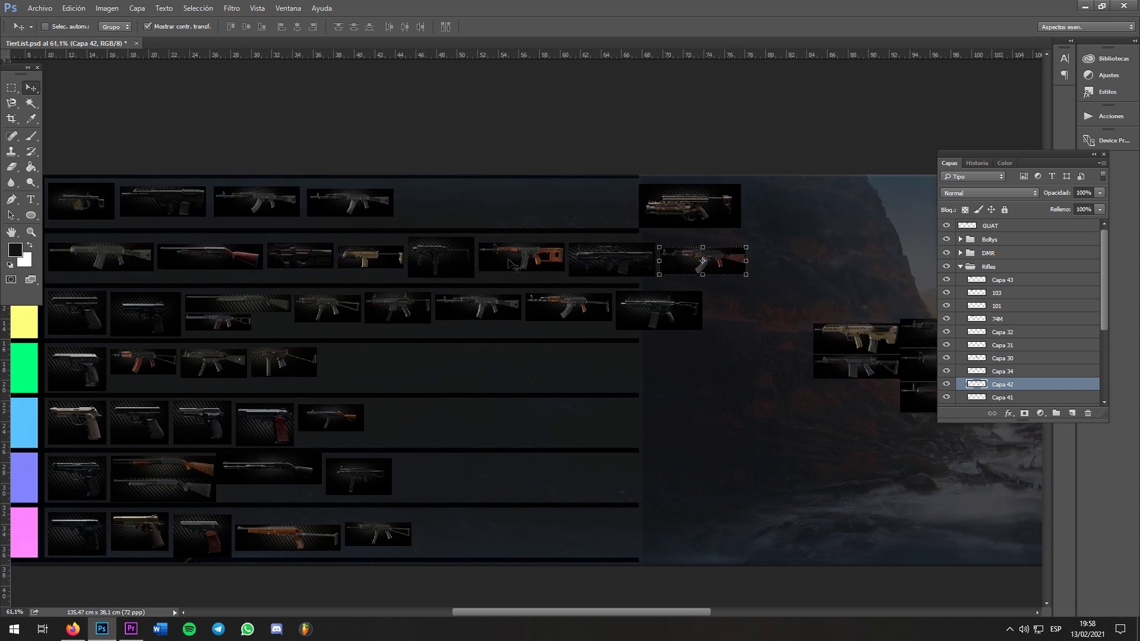
Place the Capa 41 rifle across the line between tier rows S and A, directly above the Capa 31 rifle
scroll(465, 347, left, 5)
scroll(550, 345, right, 10)
ctrl+click(830, 415)
drag(869, 408, 508, 368)
drag(508, 368, 362, 219)
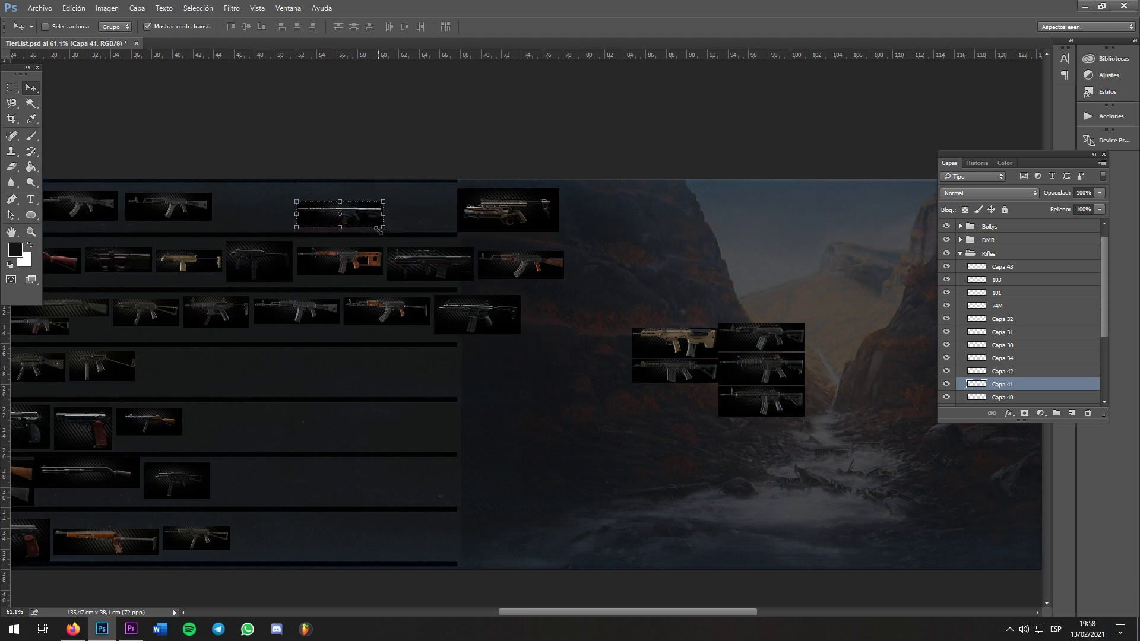
drag(299, 294, 475, 309)
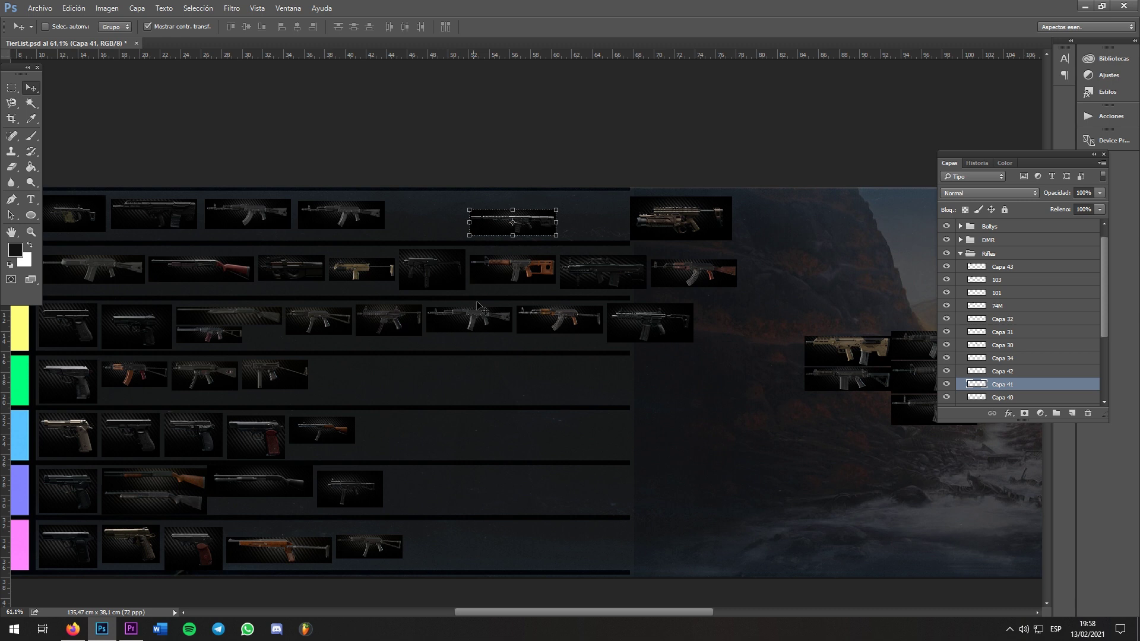
mouse_move(544, 229)
mouse_down()
mouse_move(544, 270)
mouse_move(543, 237)
mouse_up()
mouse_move(392, 300)
mouse_down()
mouse_move(608, 293)
mouse_move(390, 309)
mouse_up()
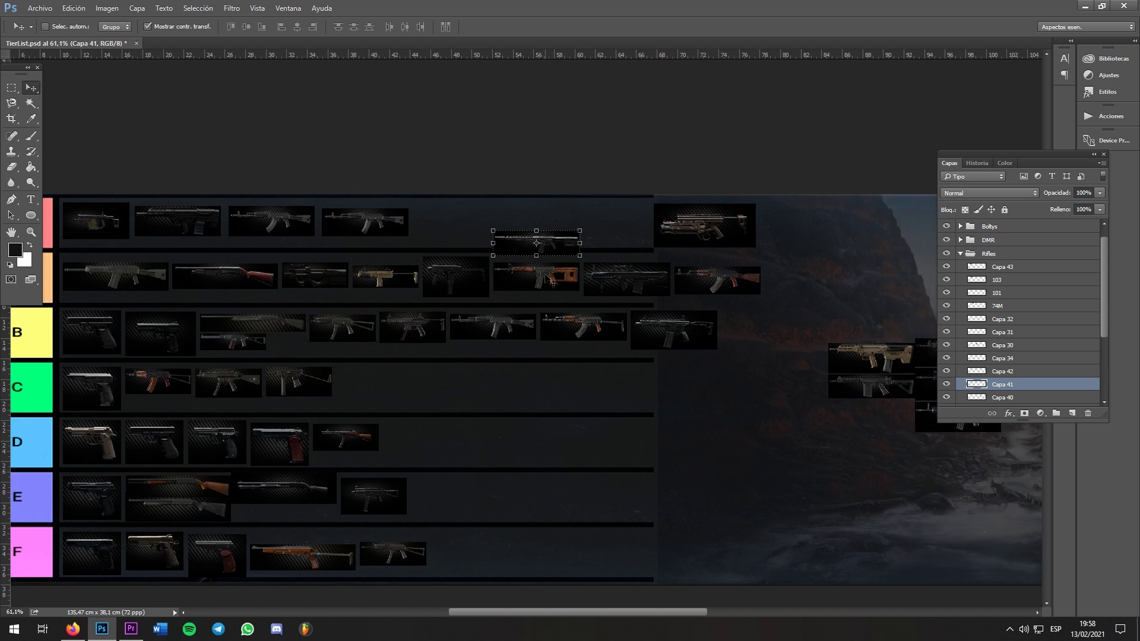
mouse_move(462, 309)
mouse_down()
mouse_move(615, 318)
mouse_move(450, 293)
mouse_move(463, 305)
mouse_up()
drag(616, 316, 461, 306)
Place the Capa 40 rifle fifth in tier row S, evenly spaced after the fourth weapon
key(alt+bracketleft)
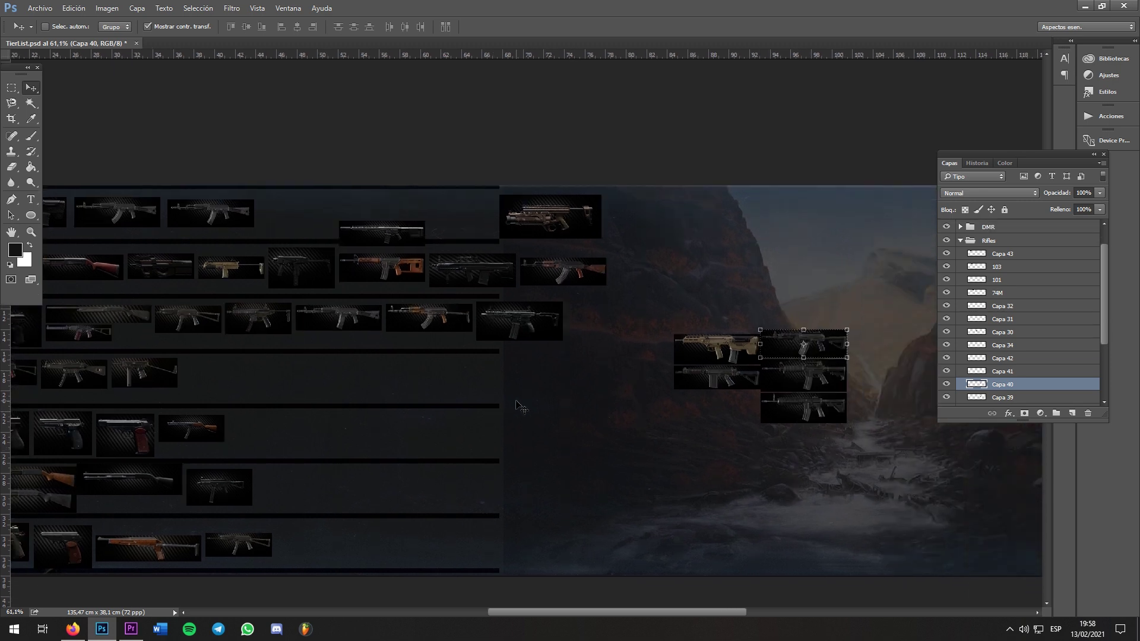
drag(465, 407, 496, 409)
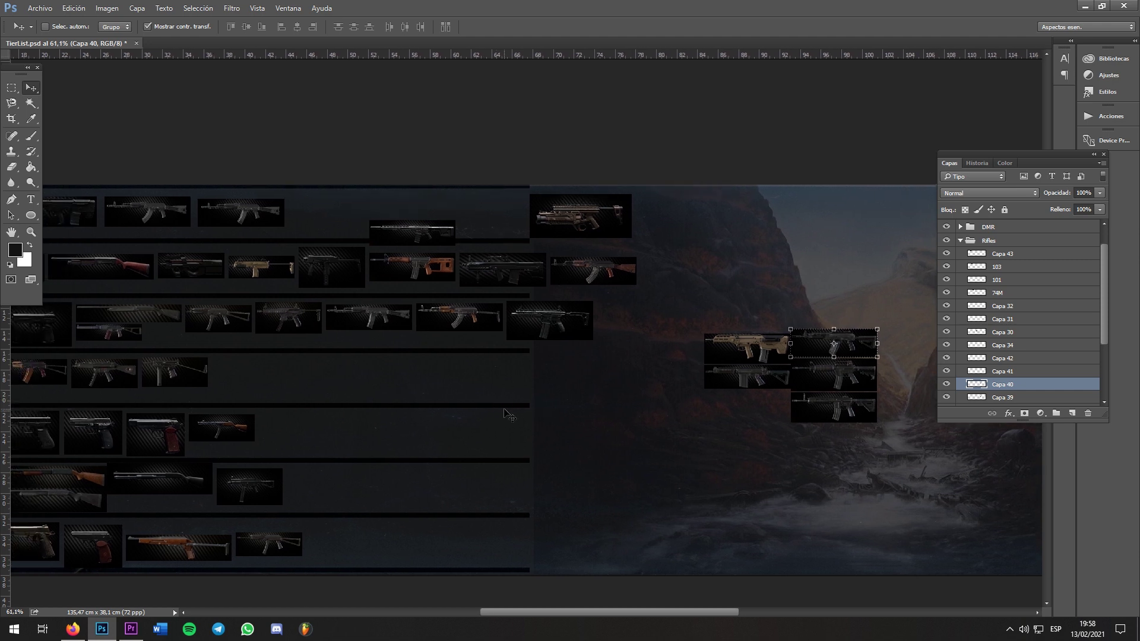
mouse_move(859, 350)
mouse_down()
mouse_move(875, 348)
mouse_move(859, 356)
mouse_up()
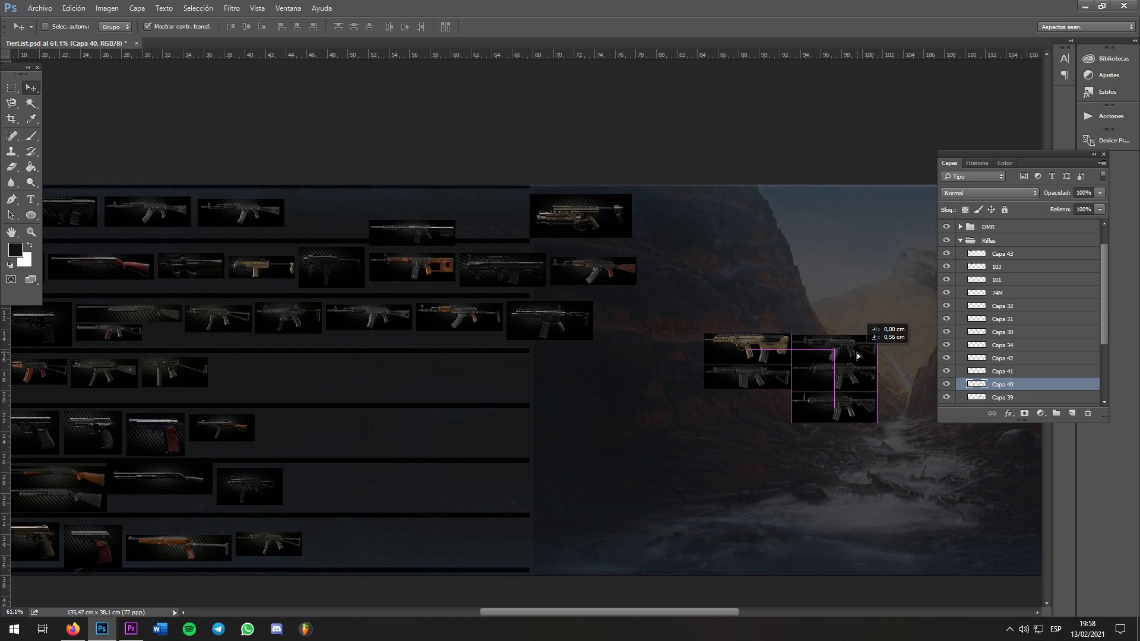
drag(858, 356, 780, 271)
key(space)
drag(702, 313, 770, 321)
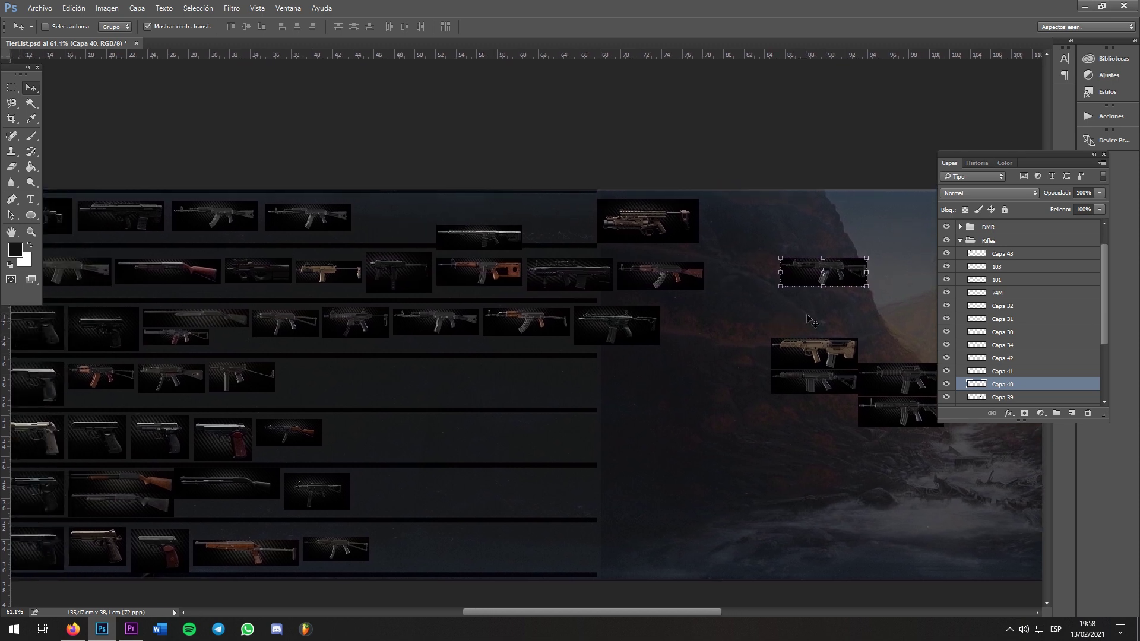
drag(853, 281, 429, 226)
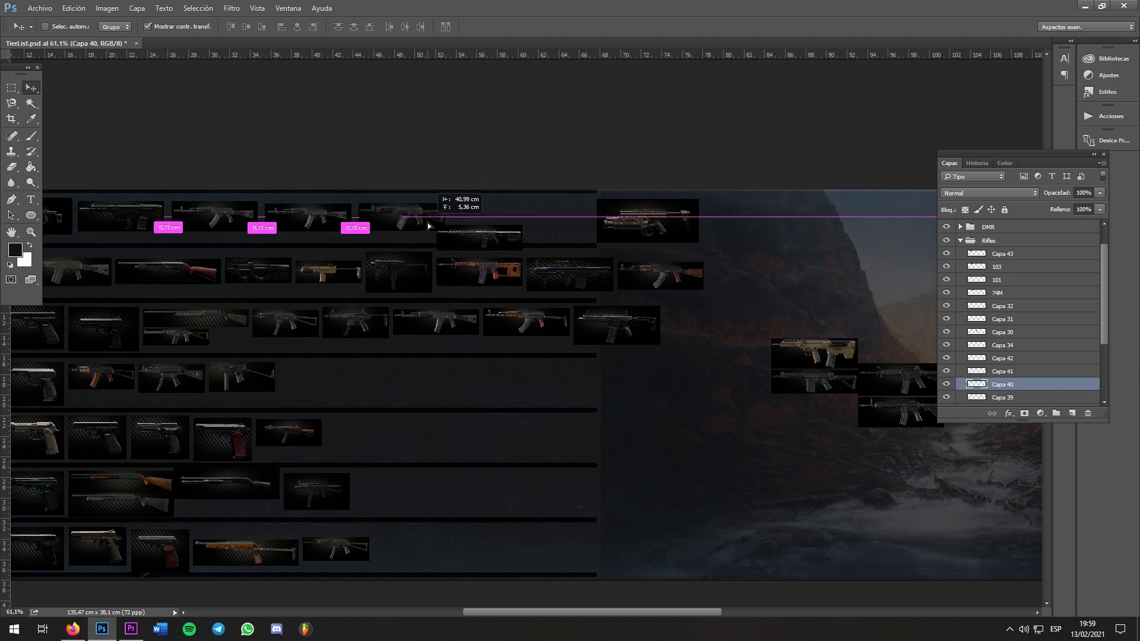
Place the Capa 39 rifle sixth in tier row S, right after the Capa 40 rifle
click(990, 371)
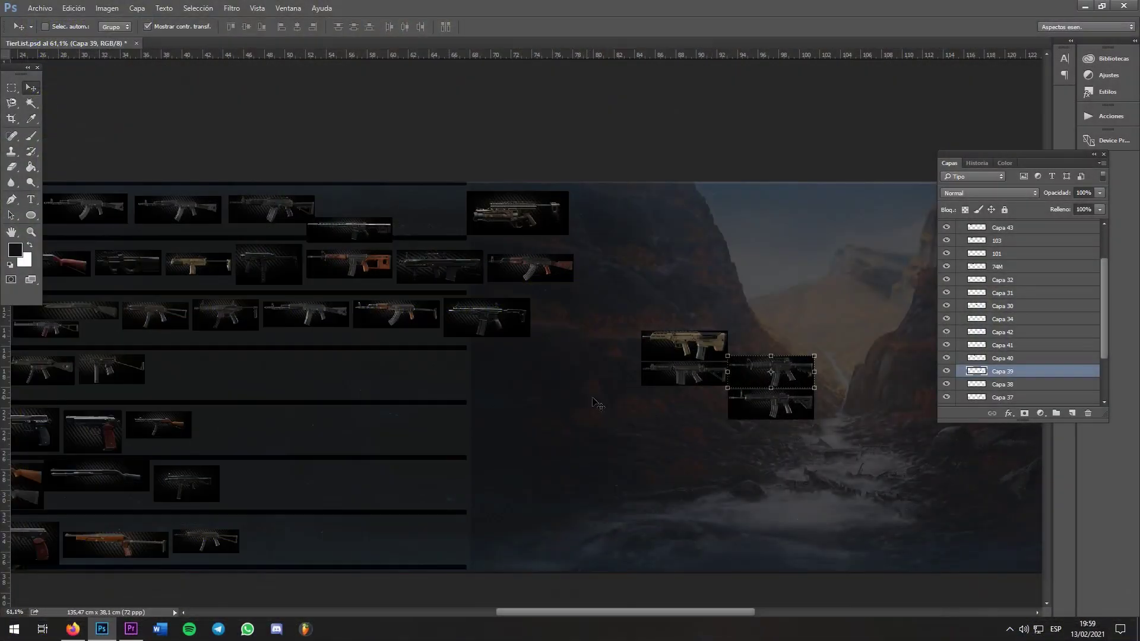
drag(799, 380, 394, 209)
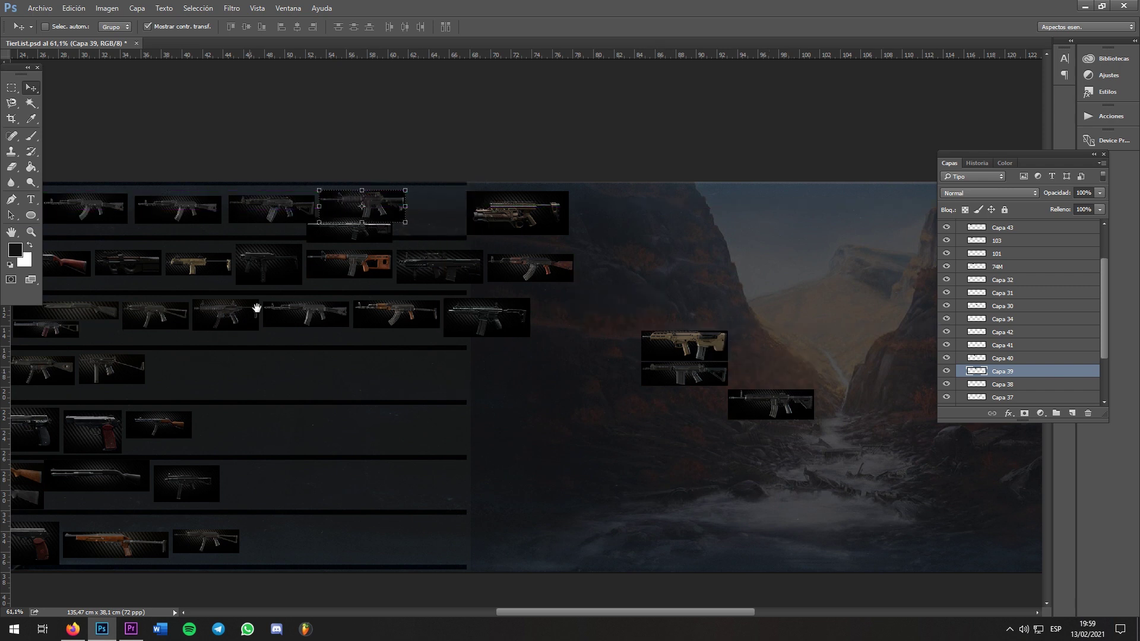
drag(255, 308, 494, 300)
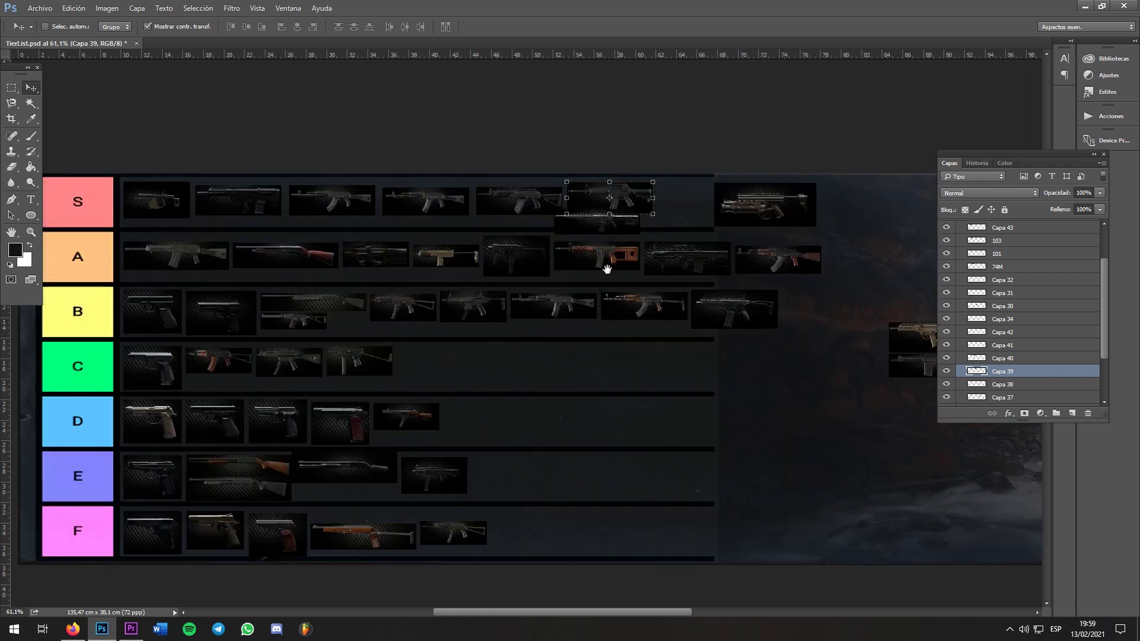
drag(607, 269, 586, 272)
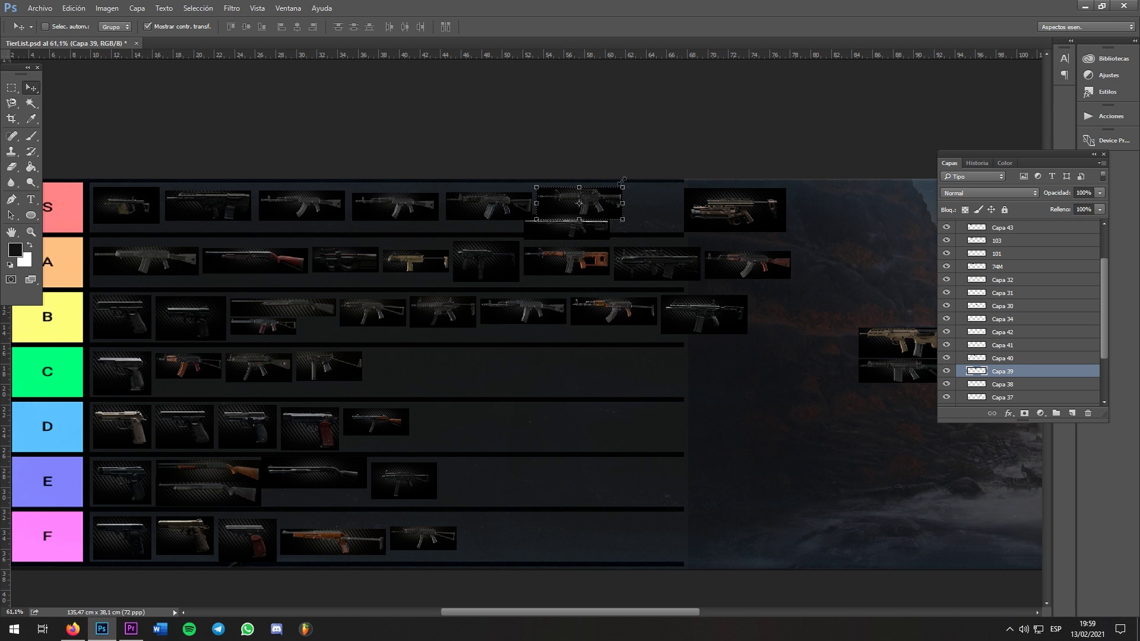
Place the Capa 38 rifle seventh in tier row S, right after the Capa 39 rifle
scroll(649, 348, right, 4)
key(alt+[)
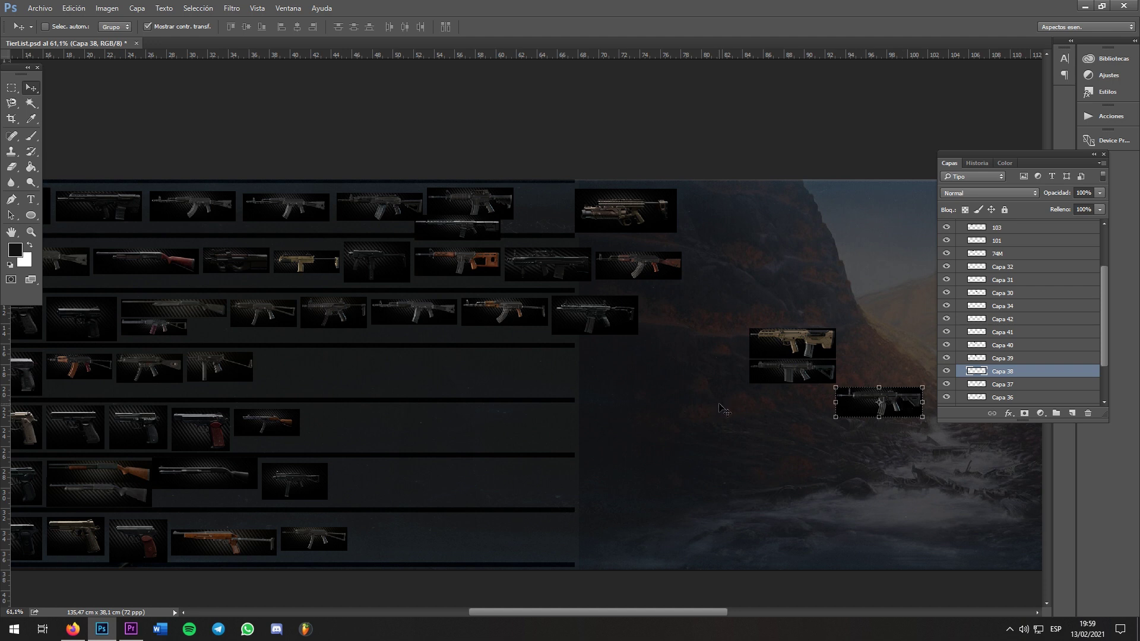
drag(896, 407, 573, 211)
Place the Capa 37 rifle at the end of tier row A, right after the Capa 42 rifle
drag(822, 349, 796, 286)
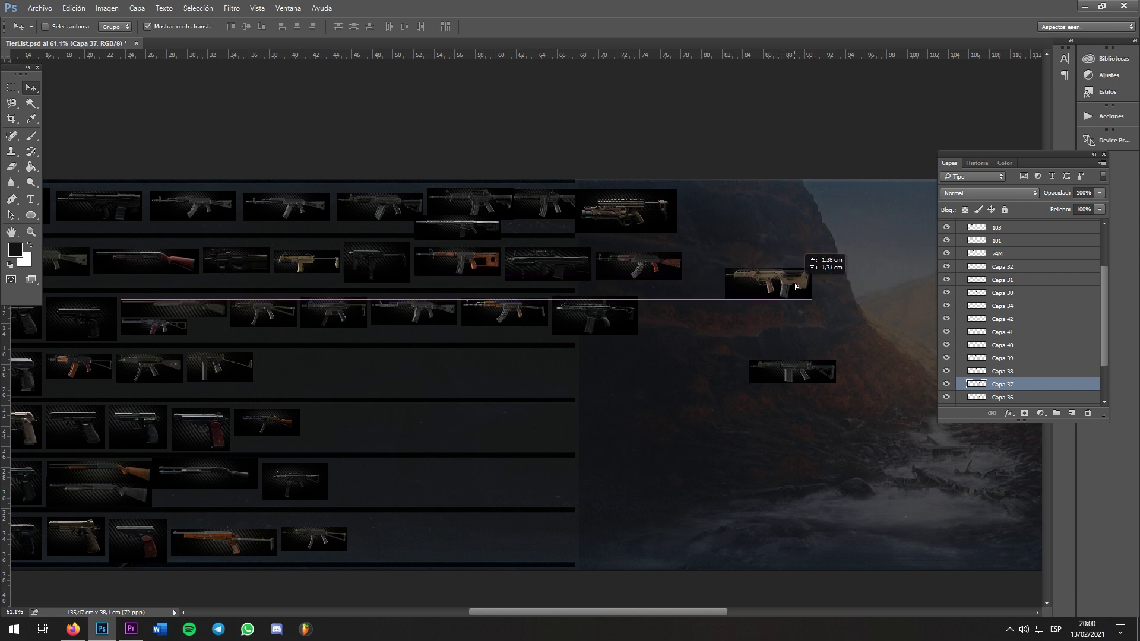
drag(795, 286, 761, 270)
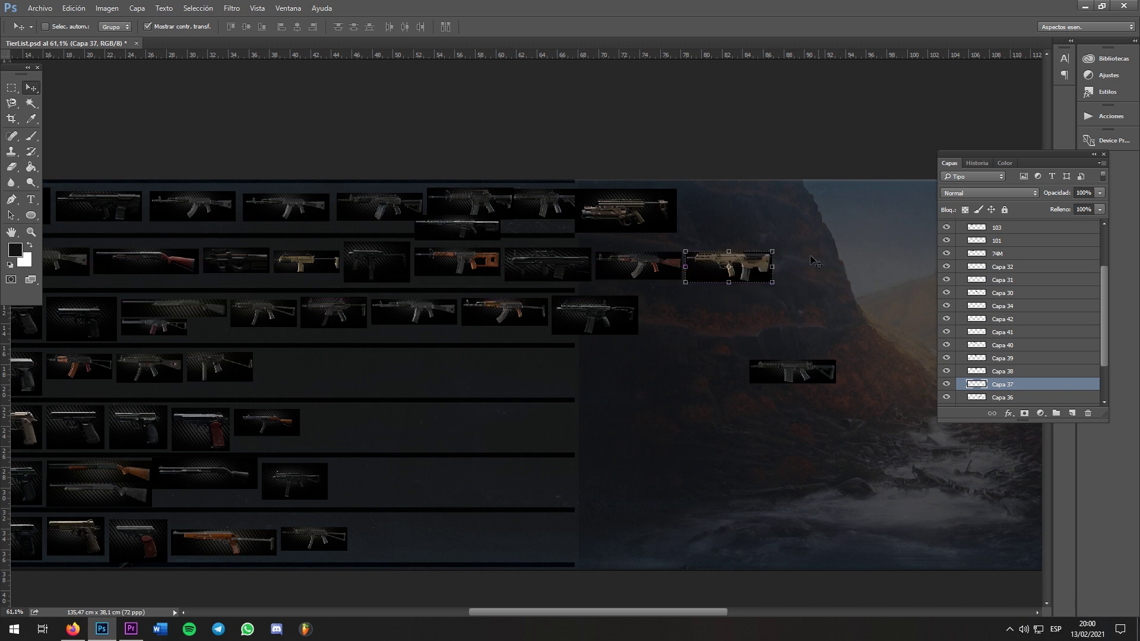
drag(378, 300, 485, 297)
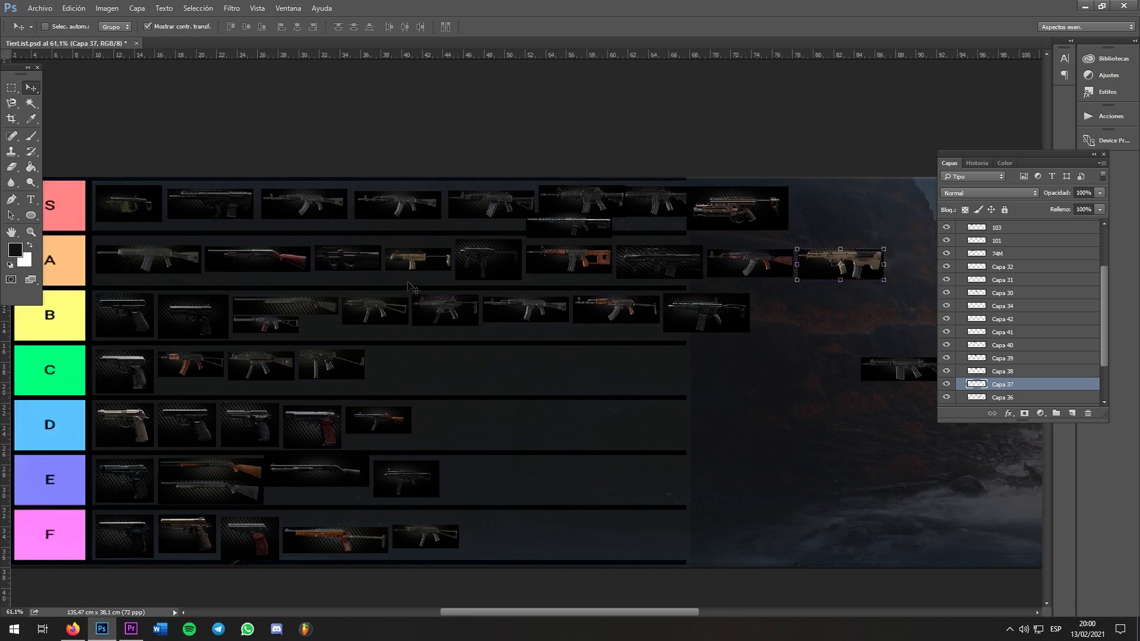
drag(658, 363, 486, 366)
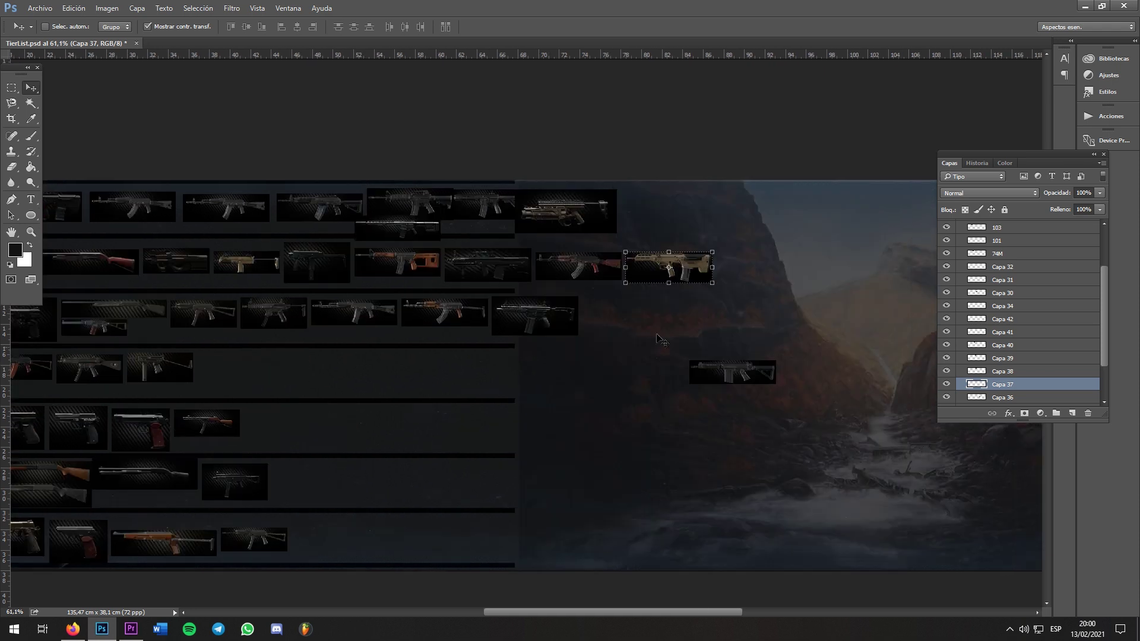
Place the Capa 36 rifle at the end of tier row B, right after the Capa 30 rifle
click(1003, 399)
drag(755, 375, 708, 365)
drag(535, 393, 641, 384)
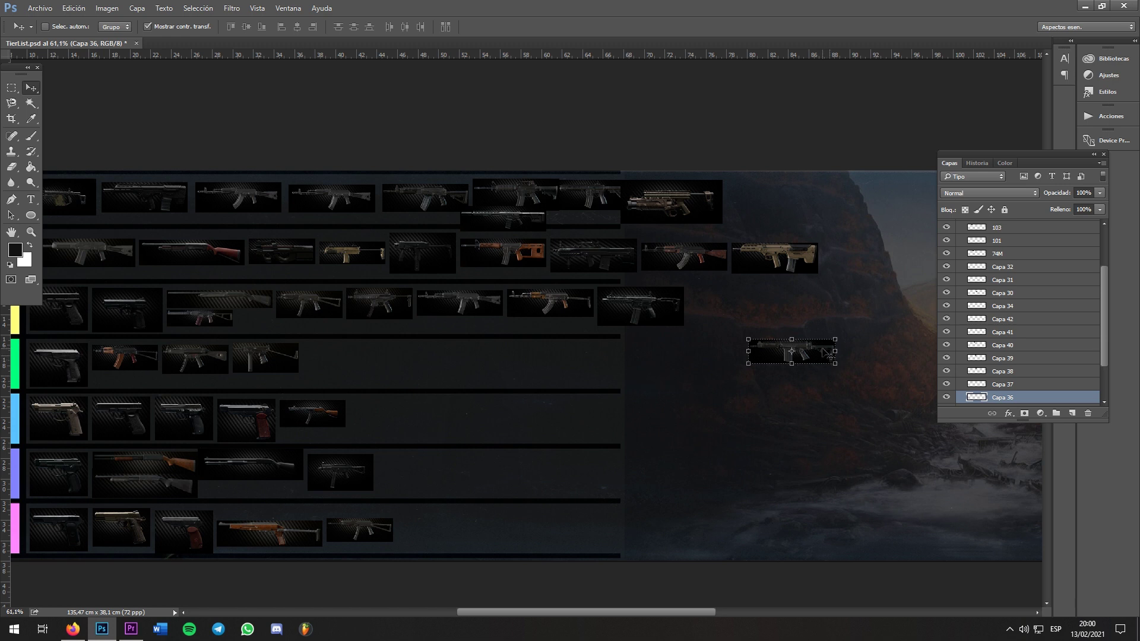
drag(821, 356, 760, 313)
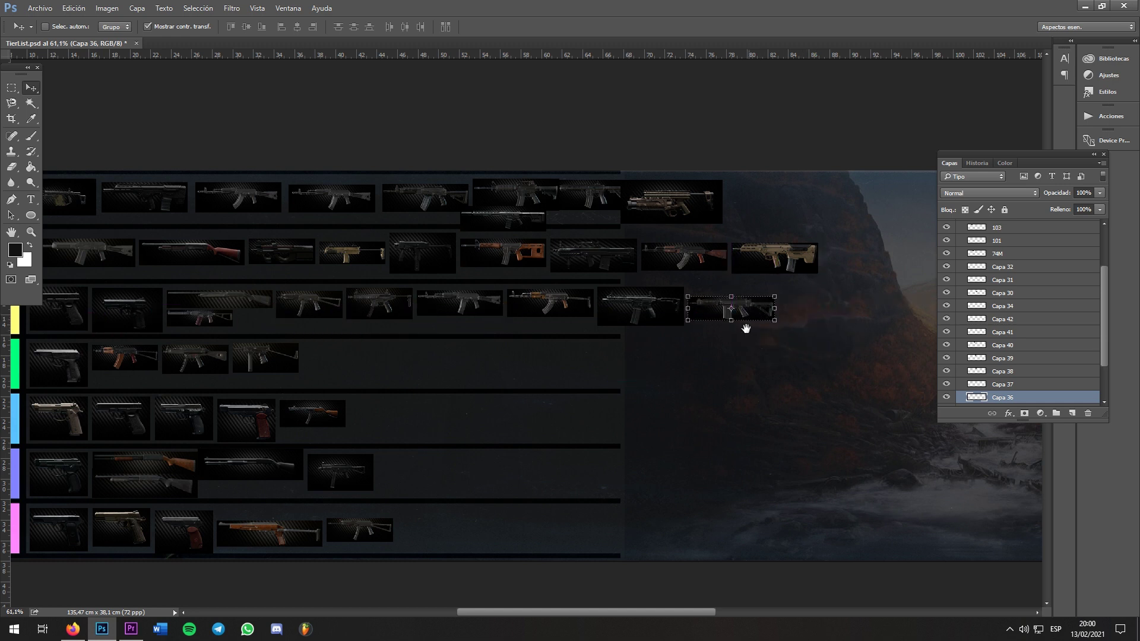
drag(618, 376, 720, 368)
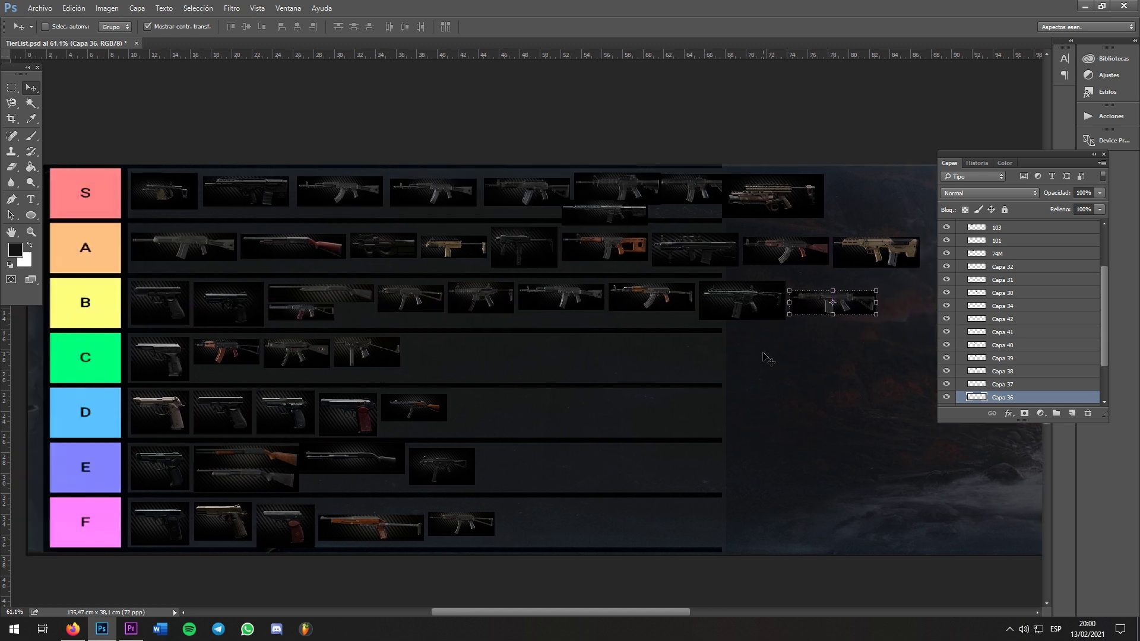
mouse_move(766, 358)
mouse_down()
mouse_move(748, 356)
mouse_move(784, 344)
mouse_move(768, 351)
mouse_up()
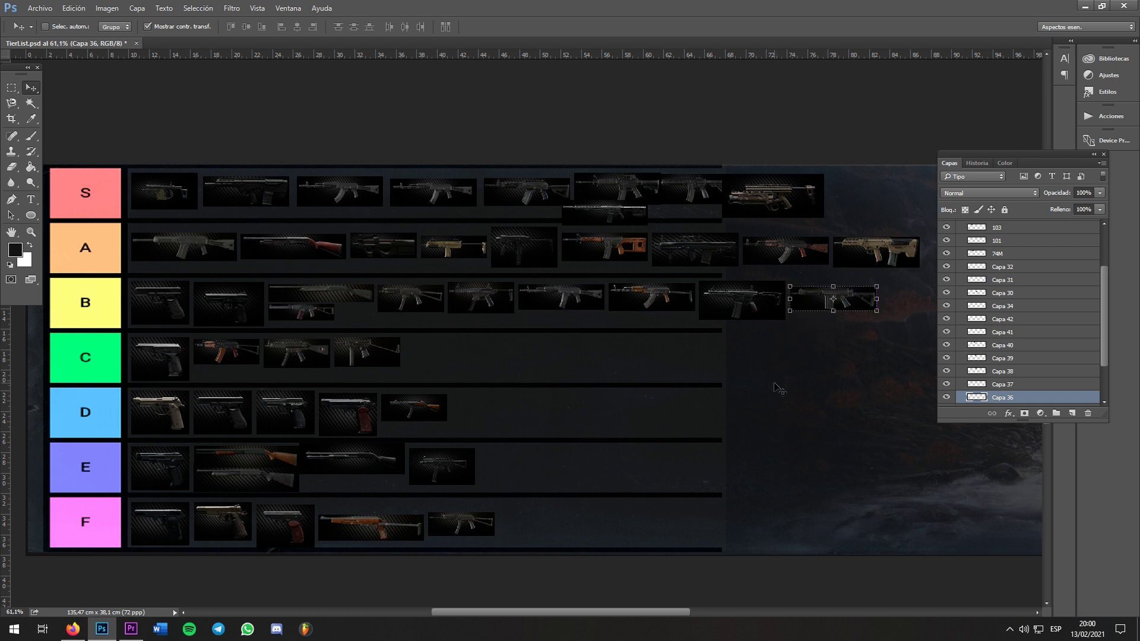
Select the Tier background layer and stretch its right edge outward to lengthen the tier rows
scroll(778, 389, down, 3)
ctrl+click(665, 356)
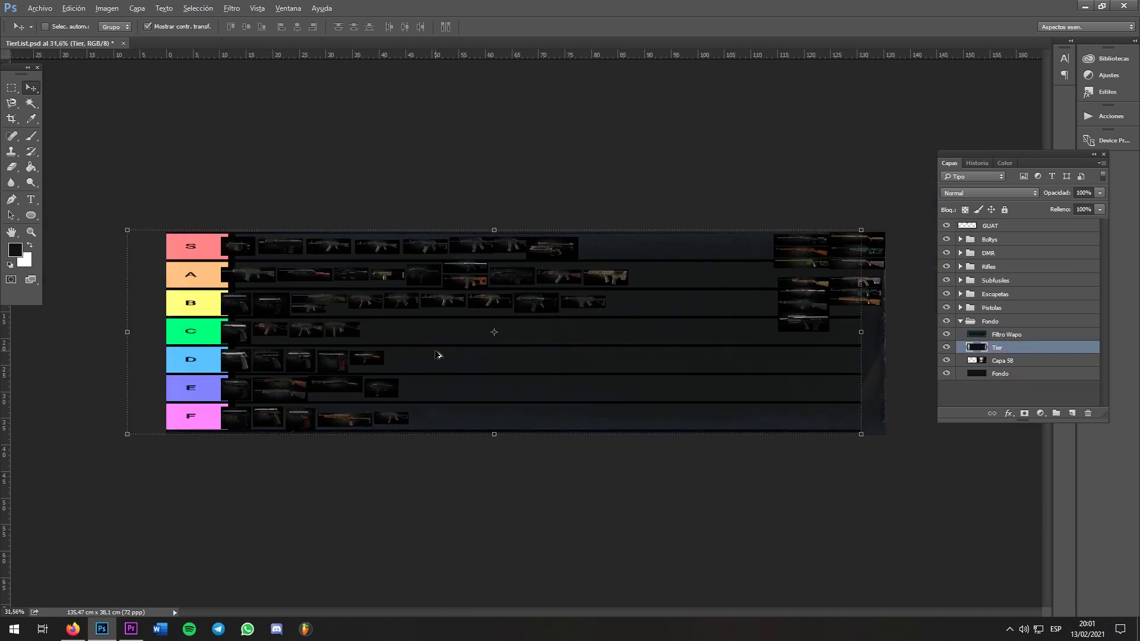
key(alt)
drag(861, 332, 877, 333)
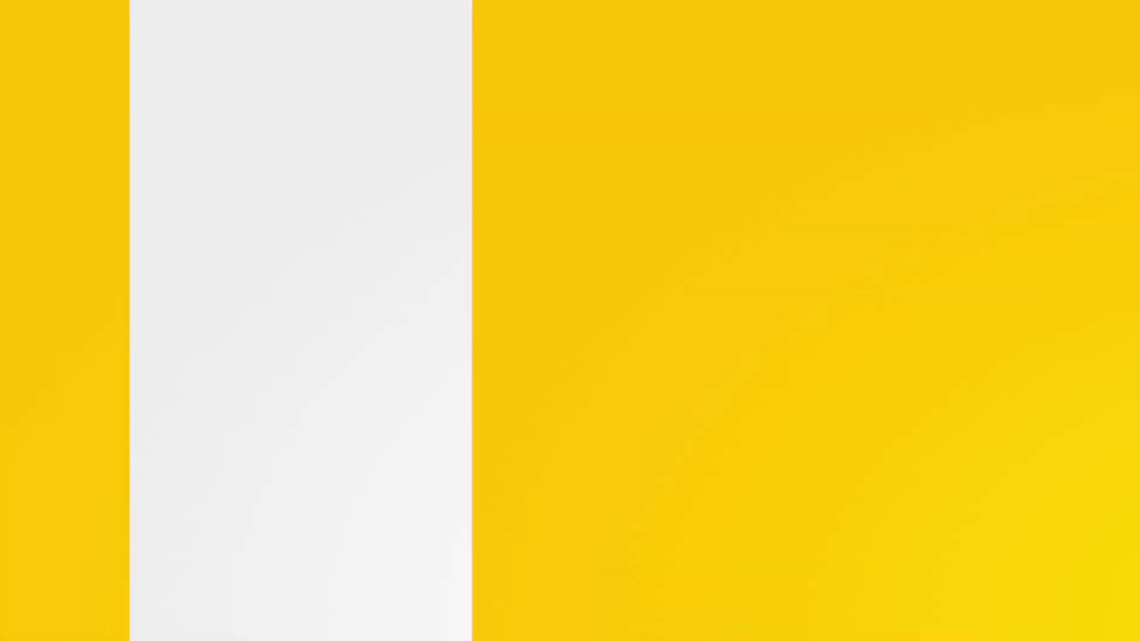